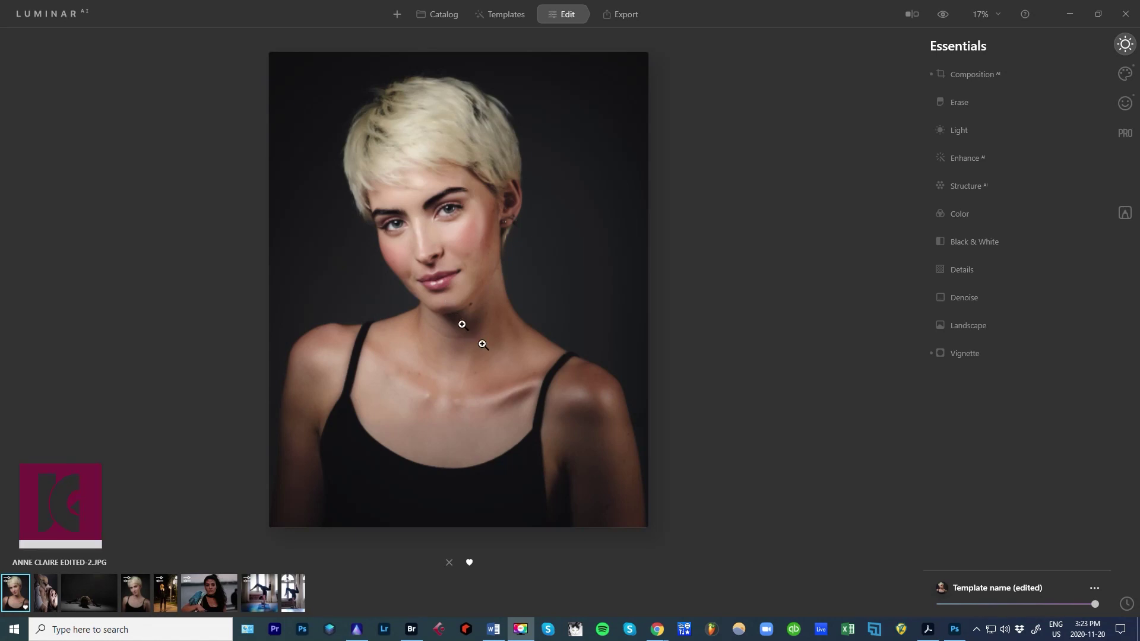
scroll(495, 351, "up", 4)
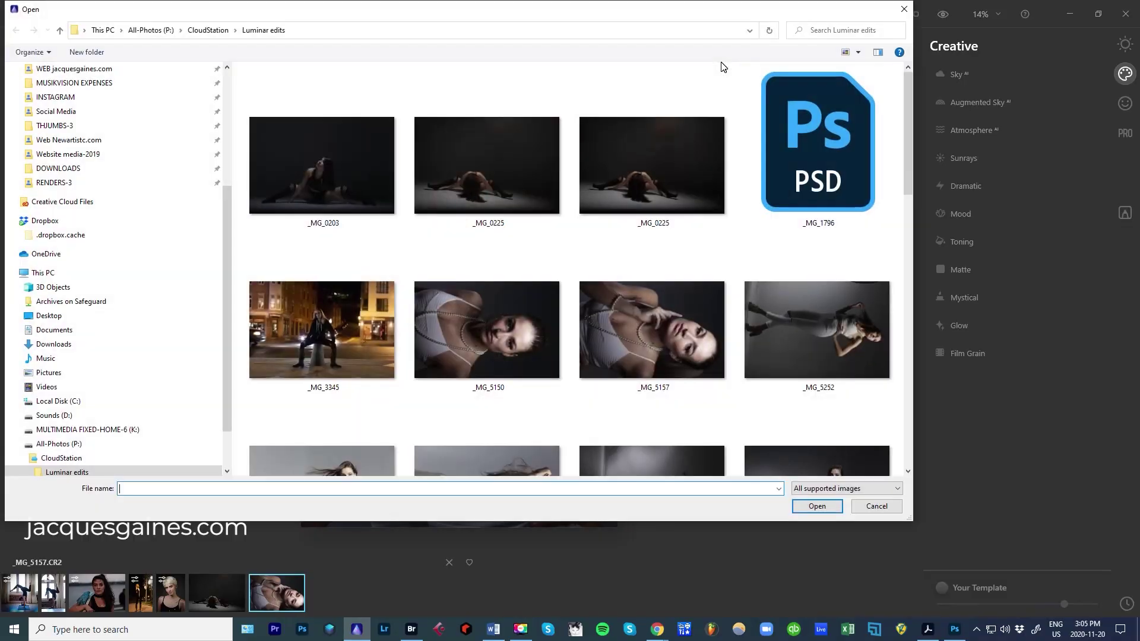
- Import the JPG portrait of the woman with short blonde hair from the Luminar edits folder and inspect her face up close
scroll(774, 354, "down", 5)
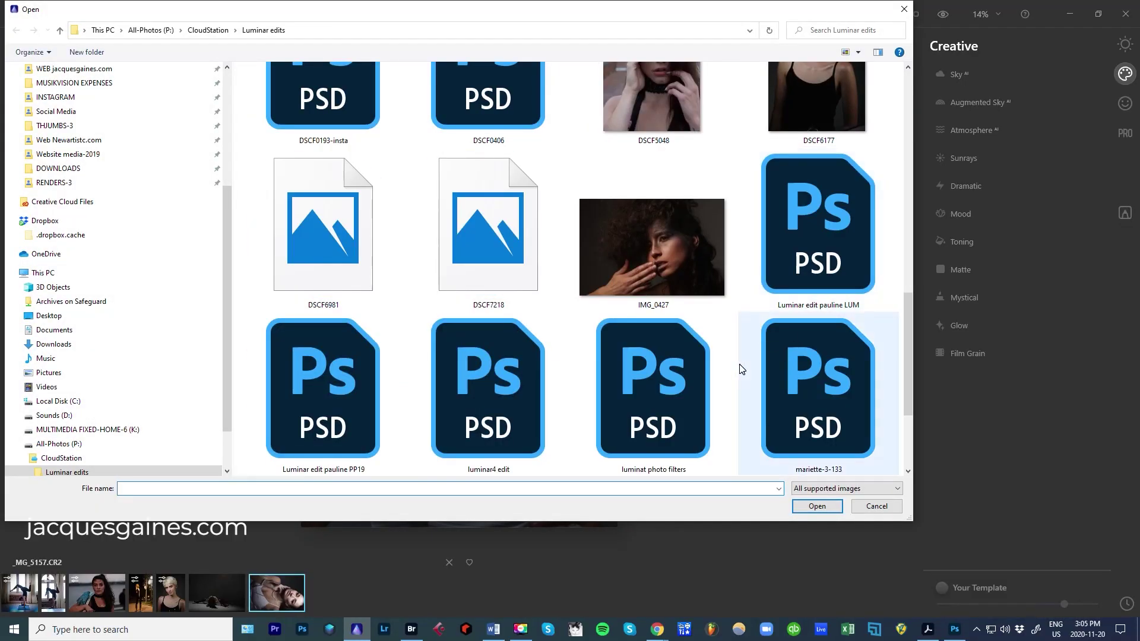
scroll(740, 369, "down", 5)
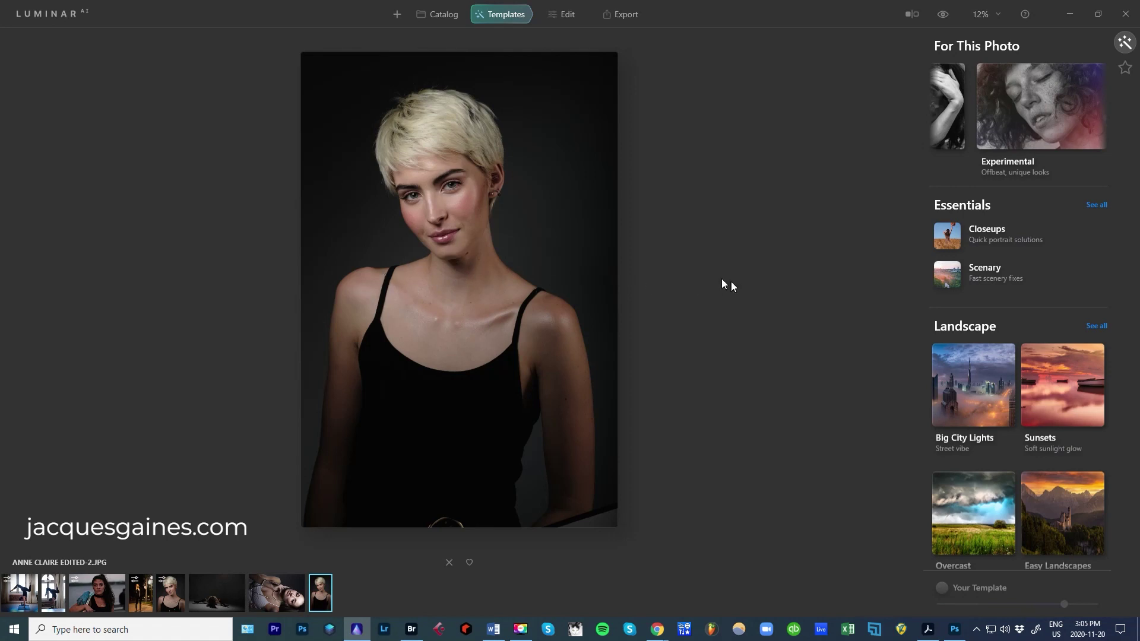
left_click(466, 290)
left_click_drag(442, 187, 464, 325)
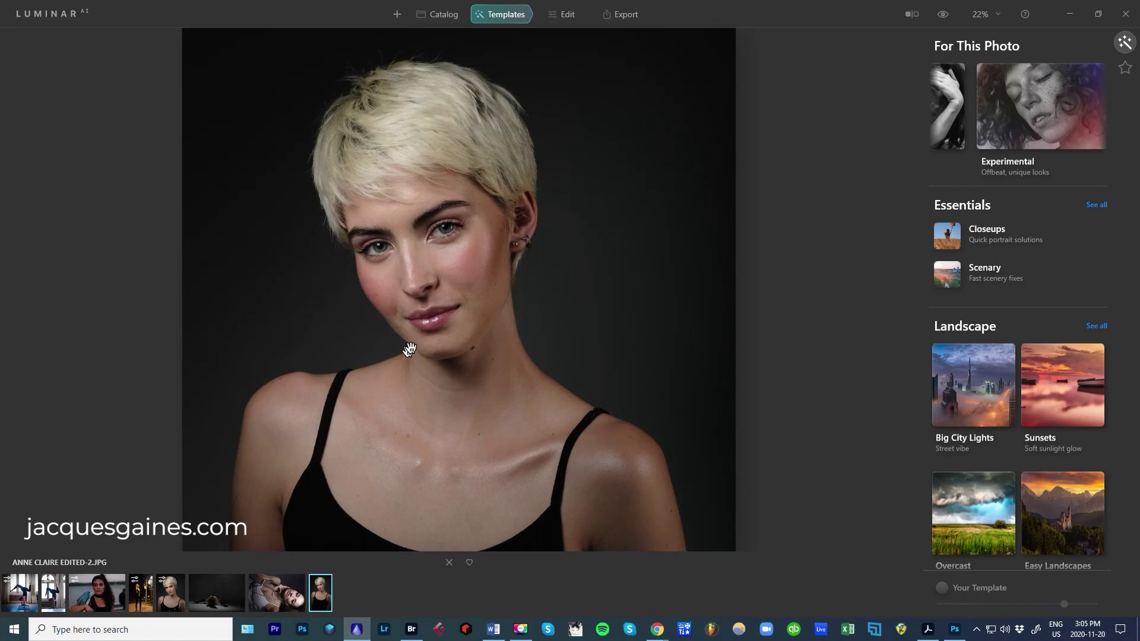
scroll(427, 238, "up", 3)
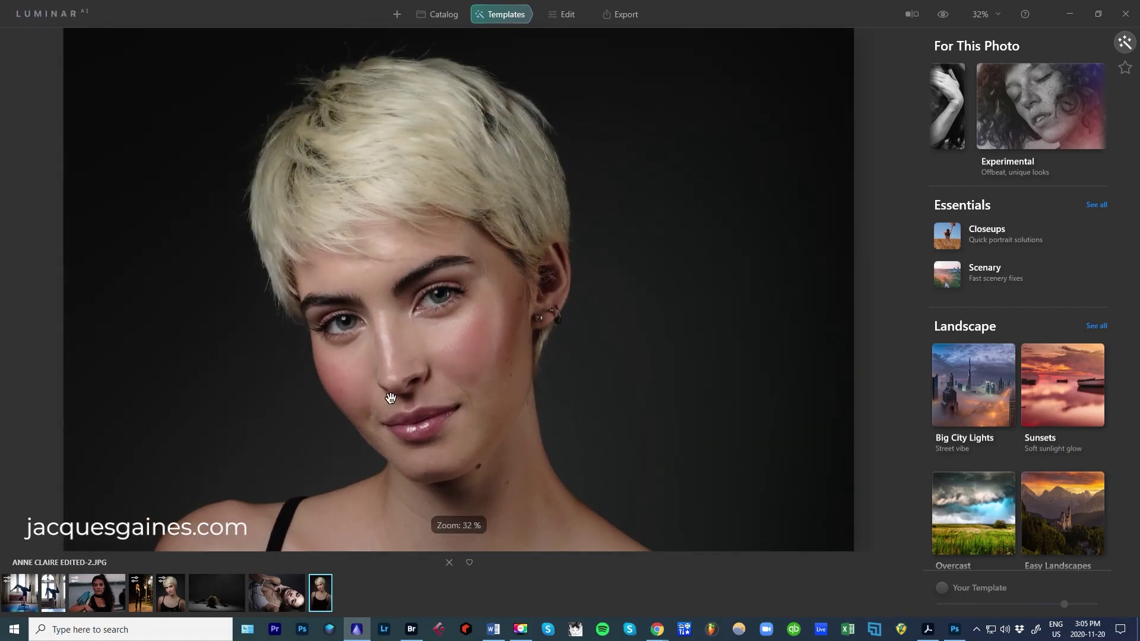
scroll(390, 398, "down", 3)
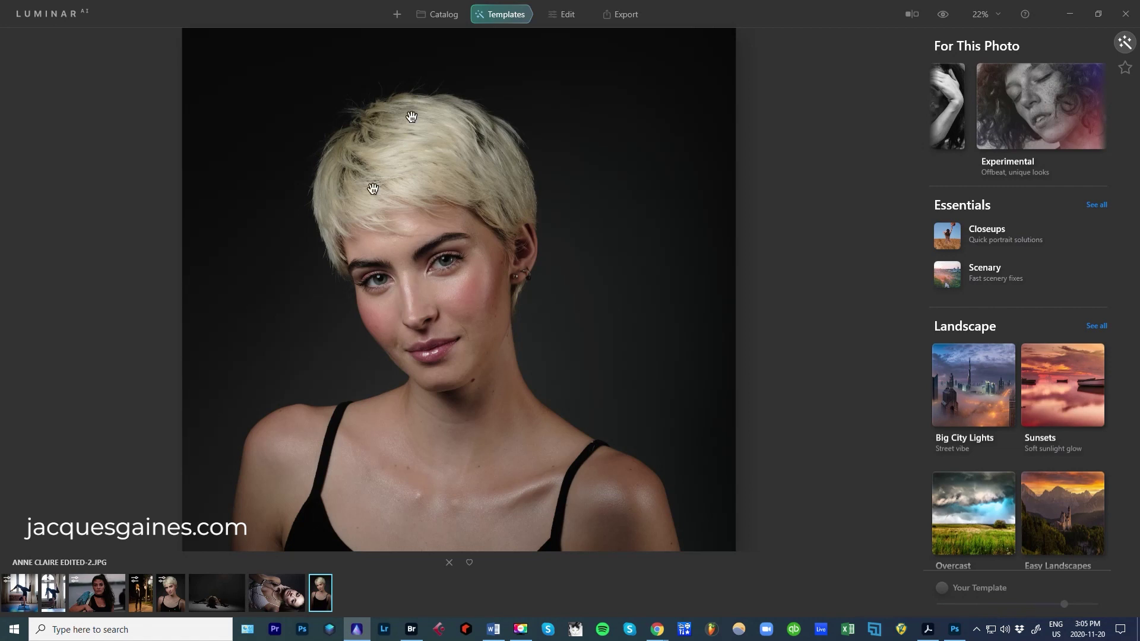
- Start editing the portrait and smooth the skin with the Skin AI tool at an Amount of 73
left_click(553, 19)
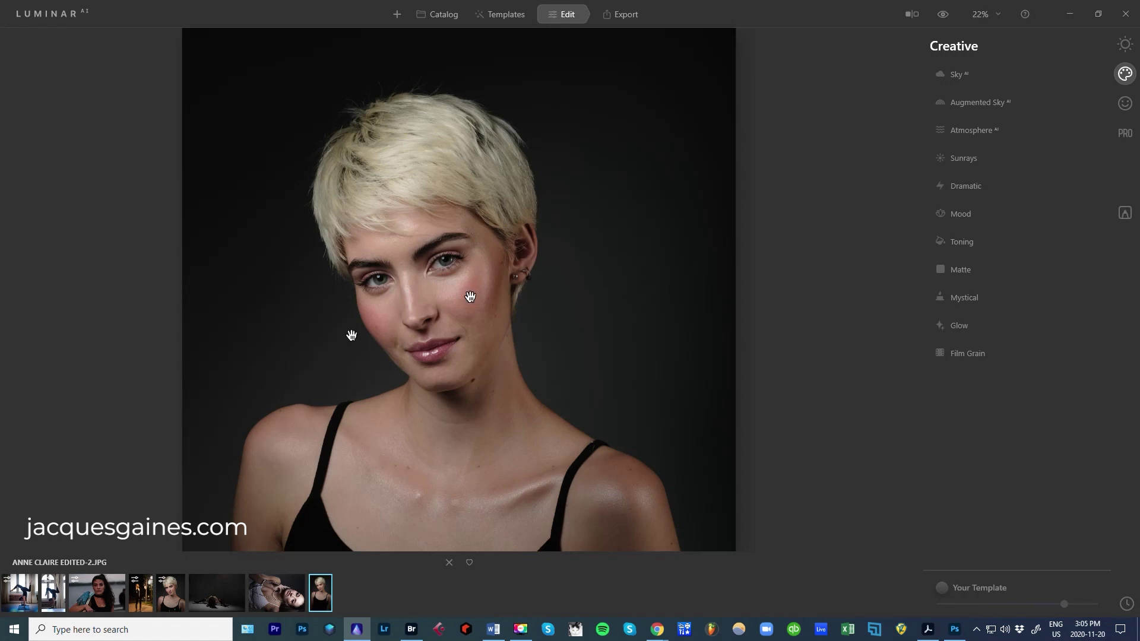
scroll(492, 272, "down", 1)
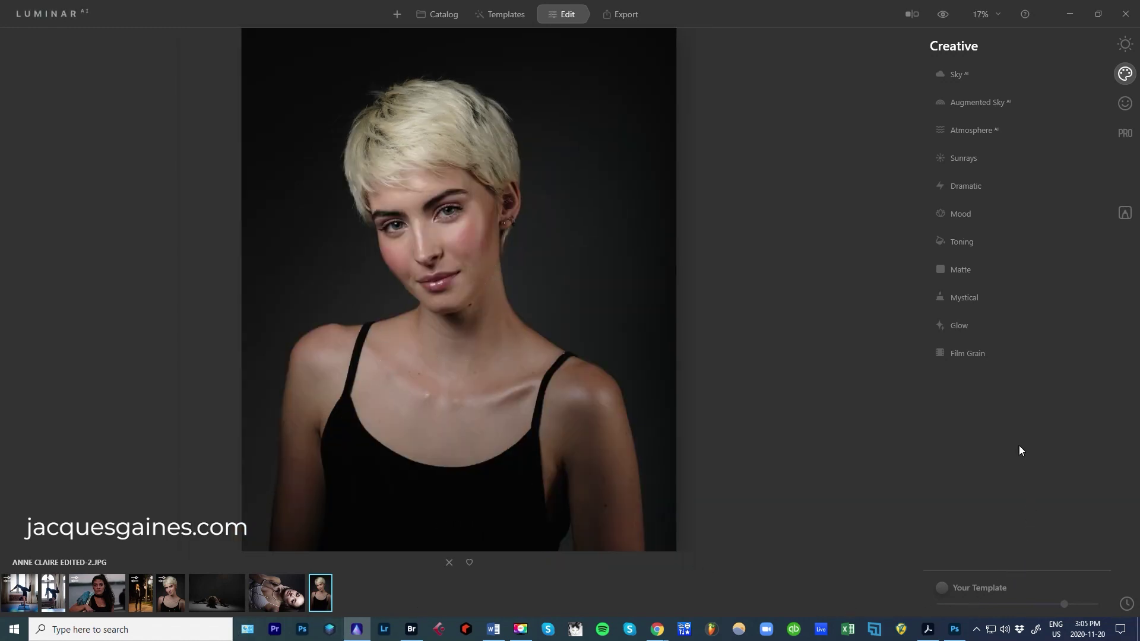
left_click(1122, 105)
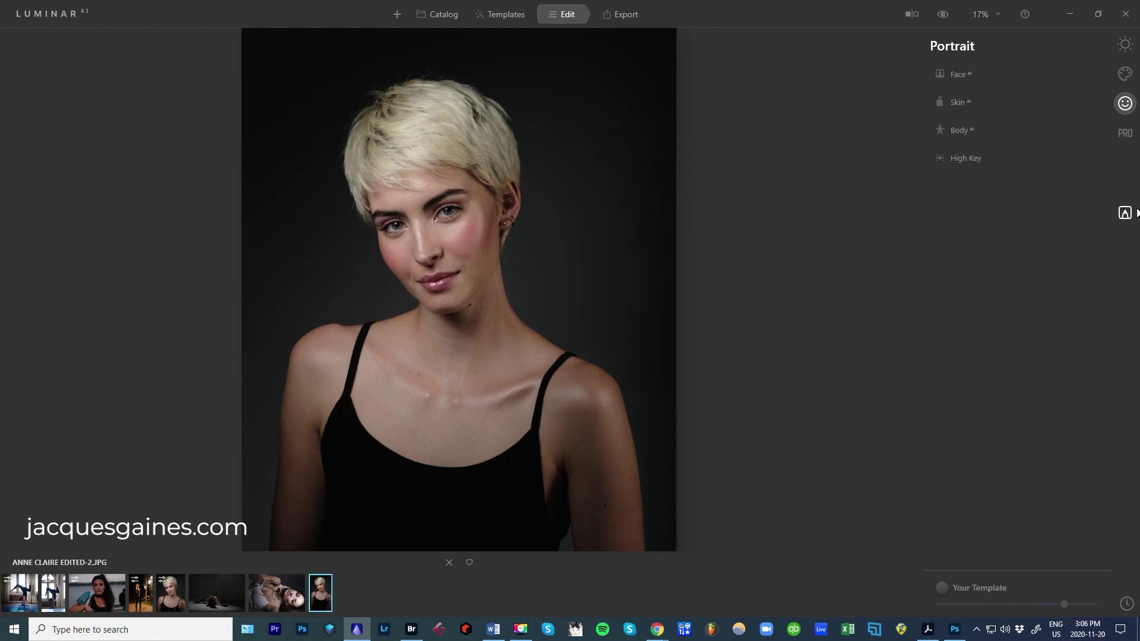
left_click(956, 100)
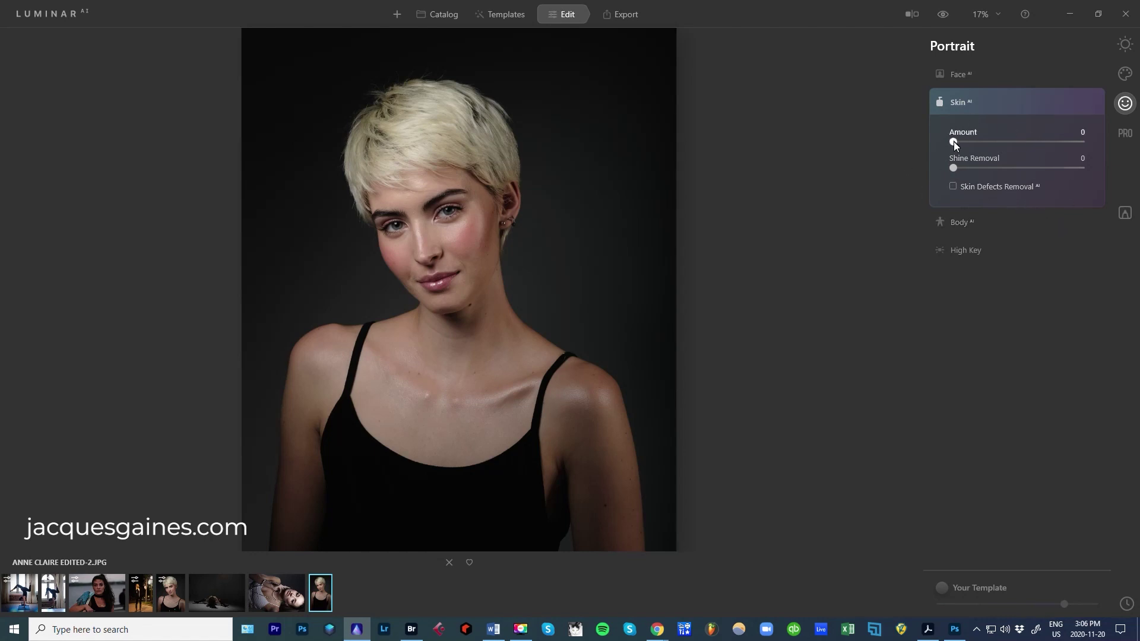
left_click_drag(954, 141, 1036, 142)
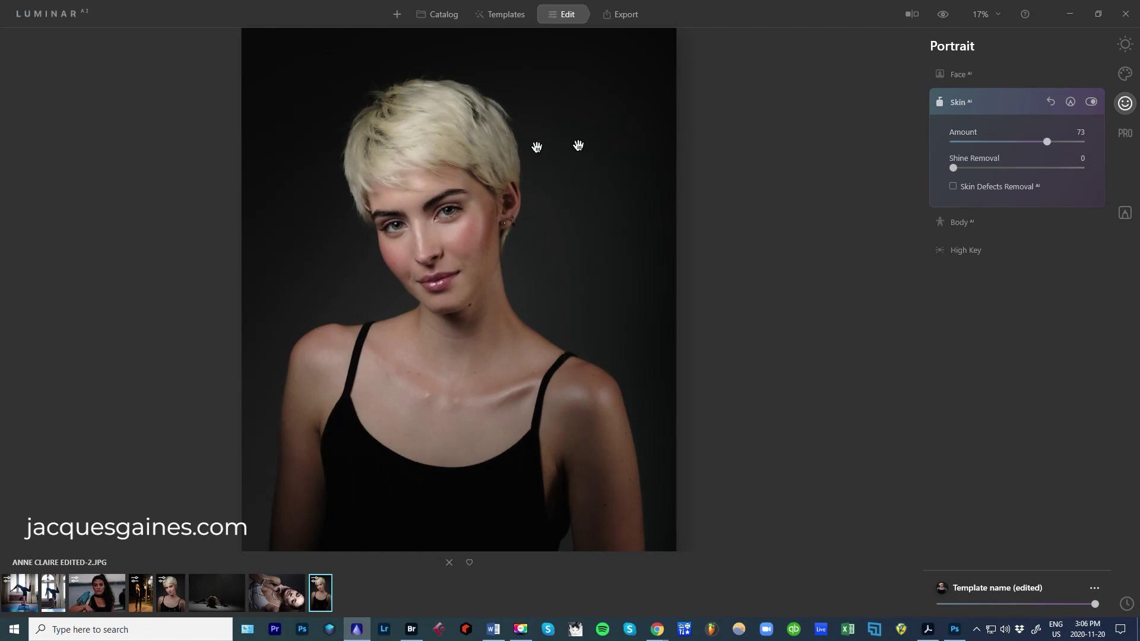
- Compare the smoothed face with the original in a split before/after view and set the Skin AI Amount to 50
scroll(479, 242, "up", 2)
scroll(478, 243, "up", 1)
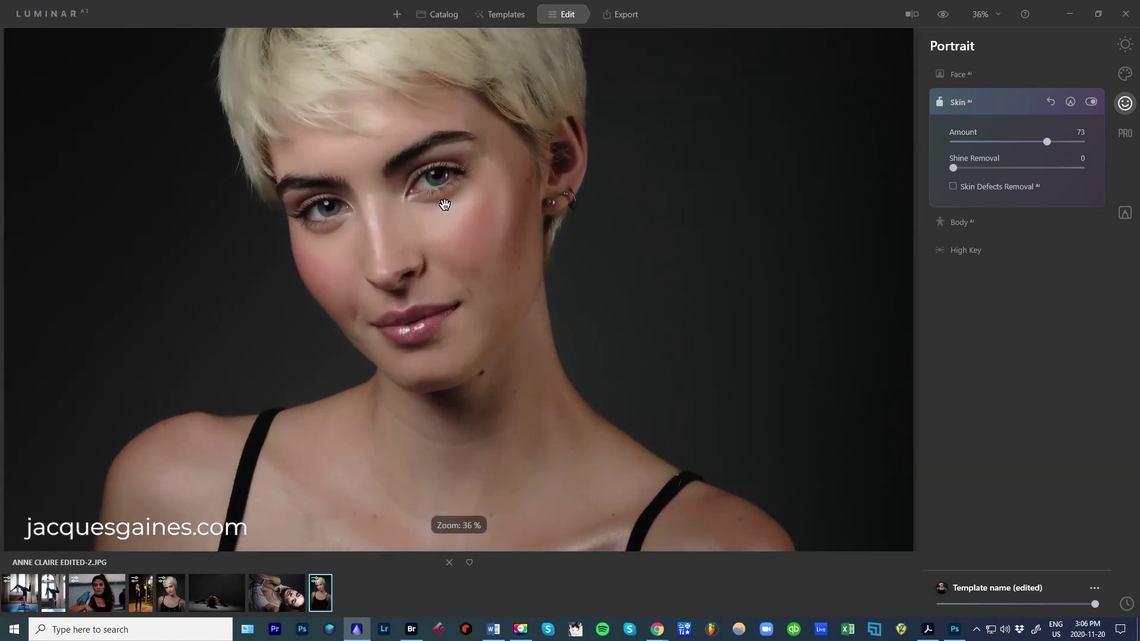
left_click_drag(478, 242, 479, 262)
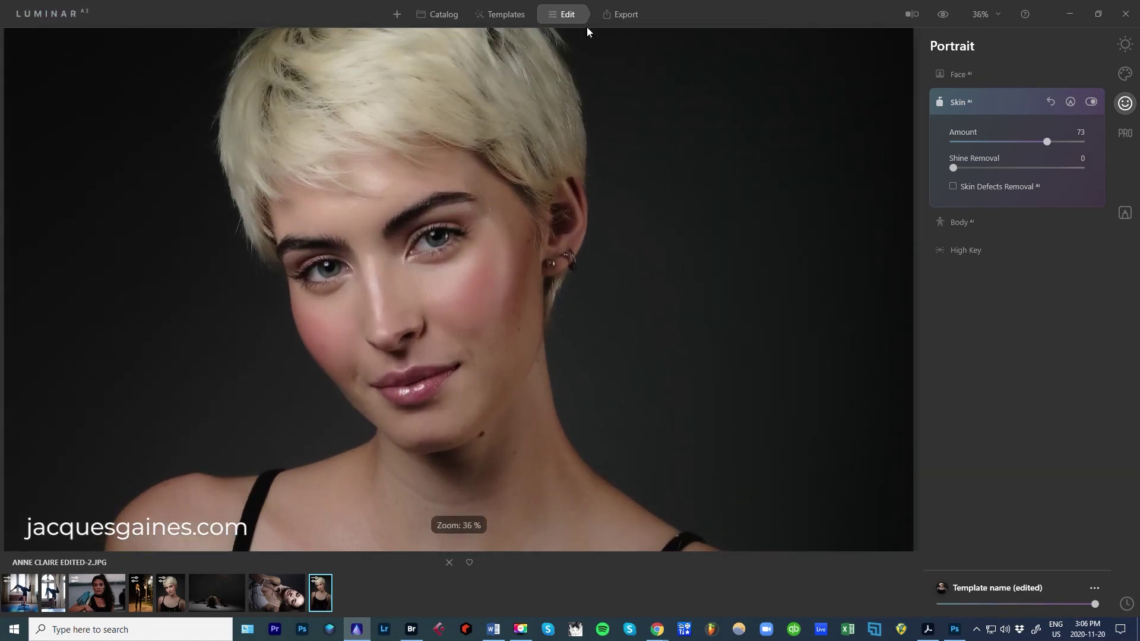
left_click(913, 15)
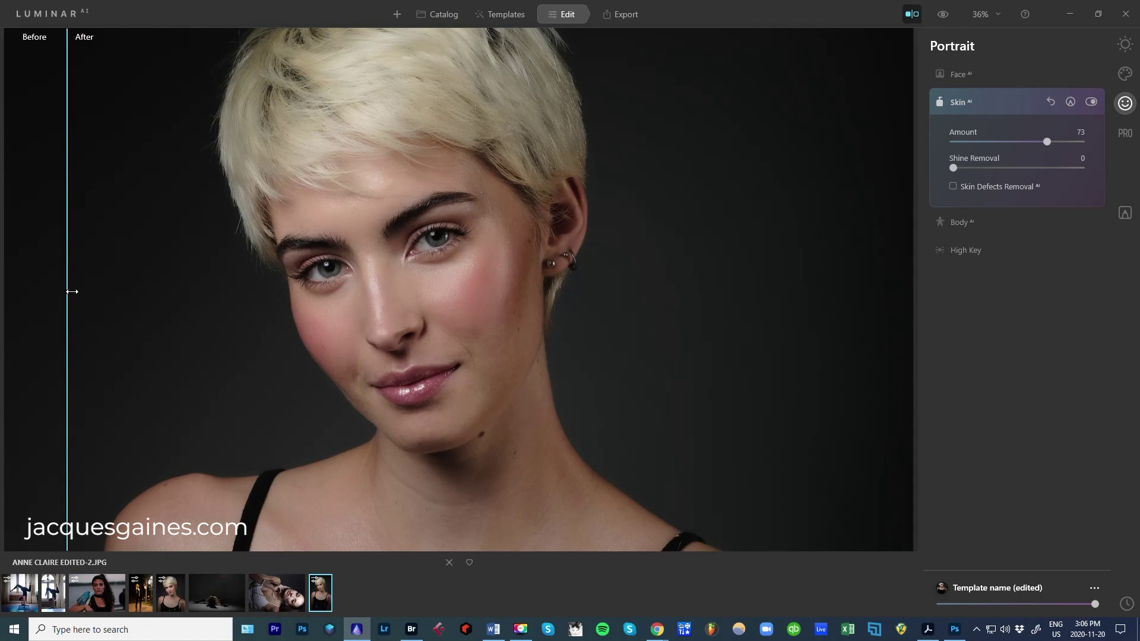
left_click_drag(71, 292, 138, 265)
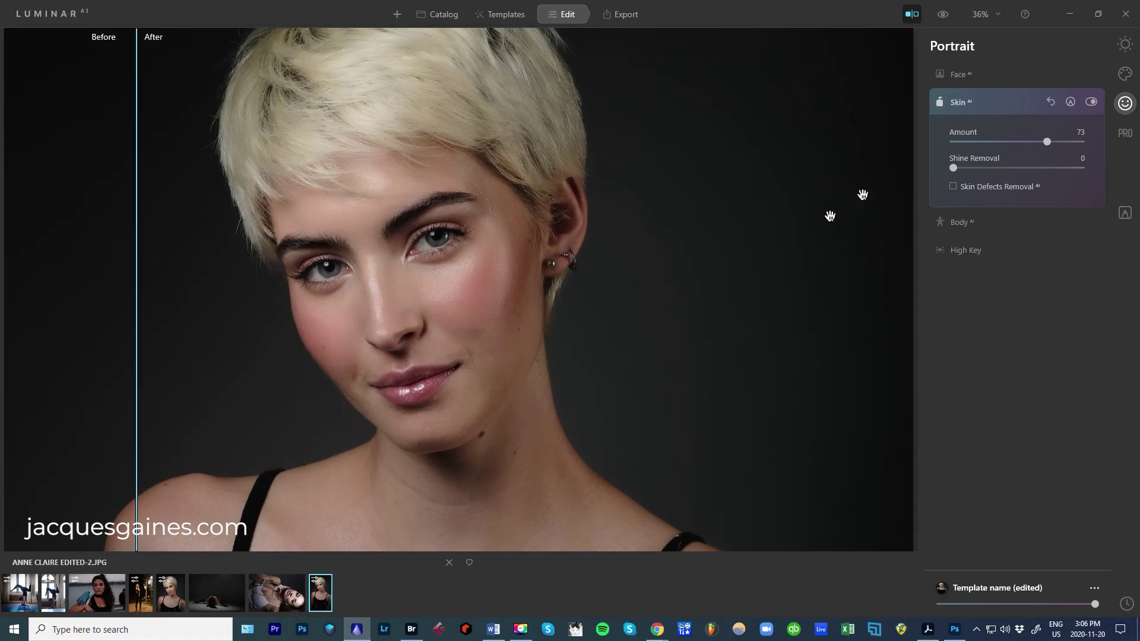
left_click_drag(1050, 138, 1017, 141)
- Try Shine Removal at 88, compare the skin with the original, and return Shine Removal to 0
left_click_drag(131, 287, 848, 266)
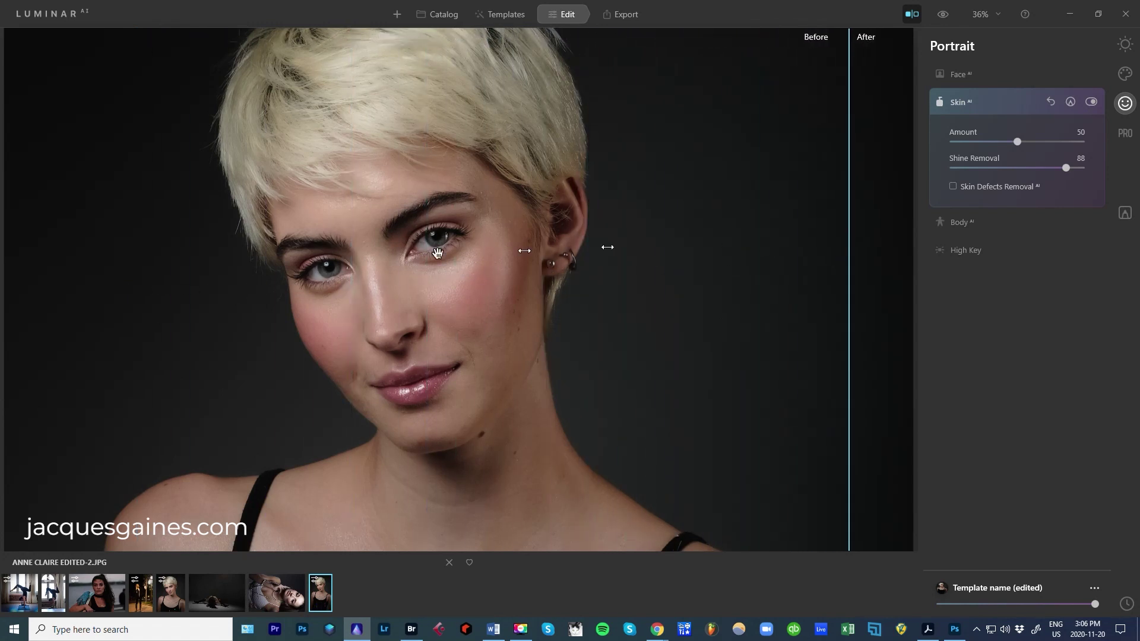
left_click_drag(847, 289, 168, 328)
left_click_drag(1072, 173, 1059, 170)
left_click_drag(955, 171, 953, 169)
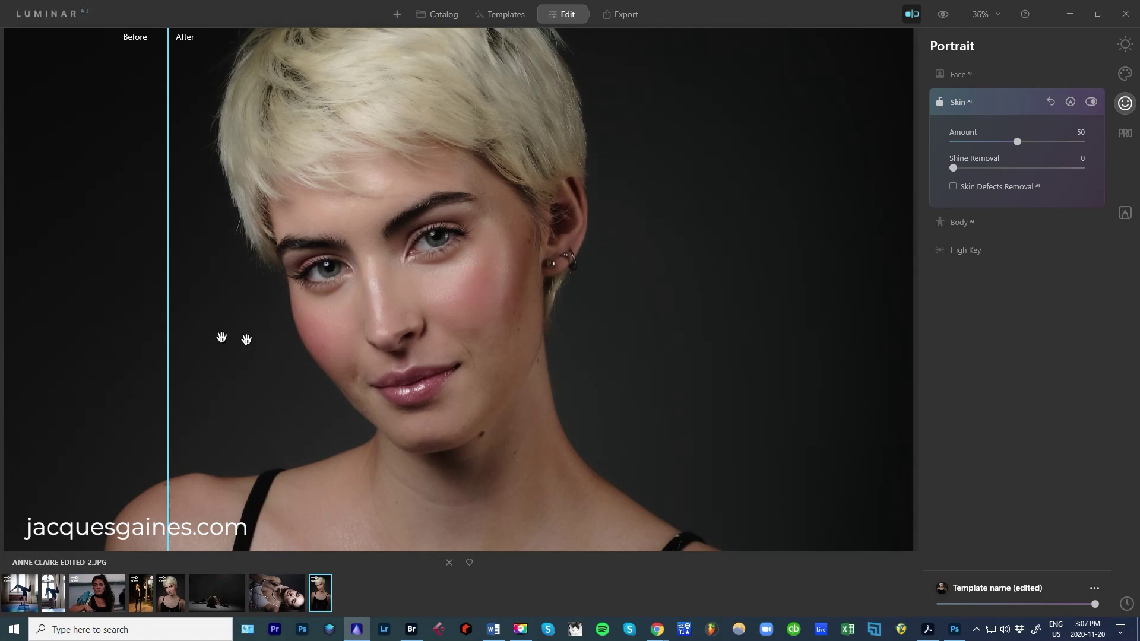
left_click_drag(171, 323, 263, 329)
left_click_drag(377, 328, 163, 326)
scroll(473, 325, "down", 2)
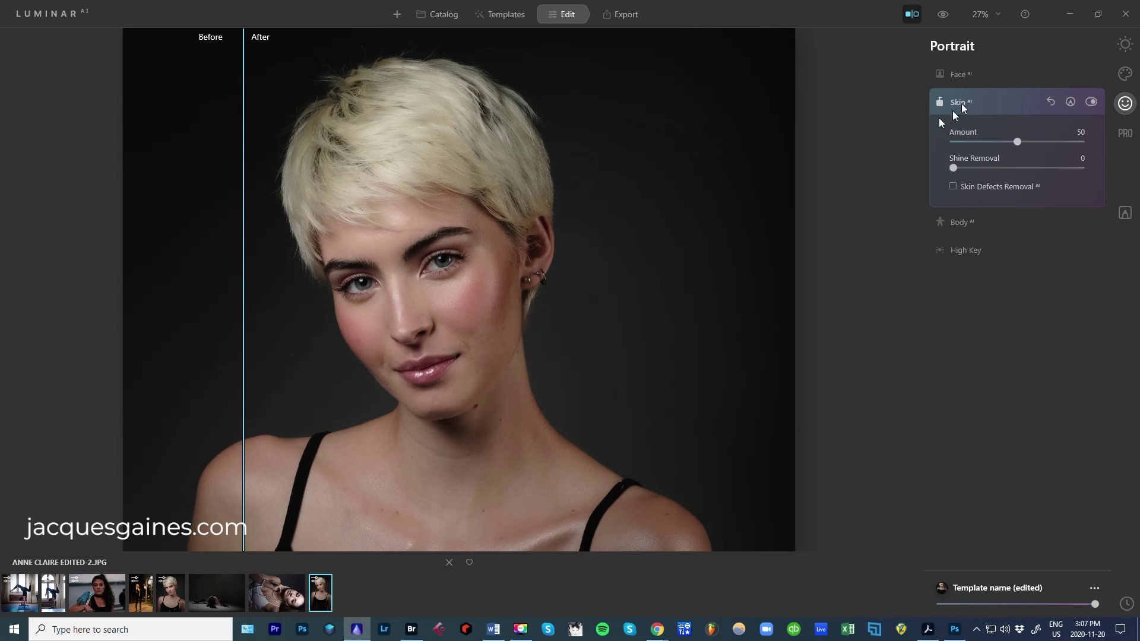
- Brighten the face with Face AI, comparing Face Light at 53 with the original and settling on 48
left_click(958, 76)
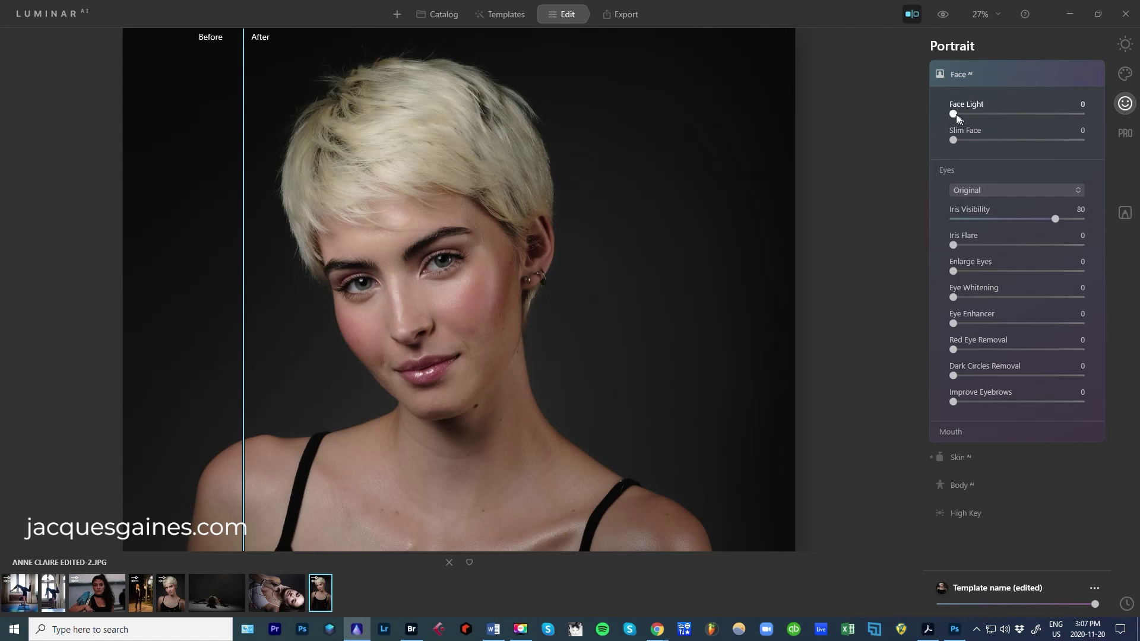
left_click_drag(953, 114, 1020, 118)
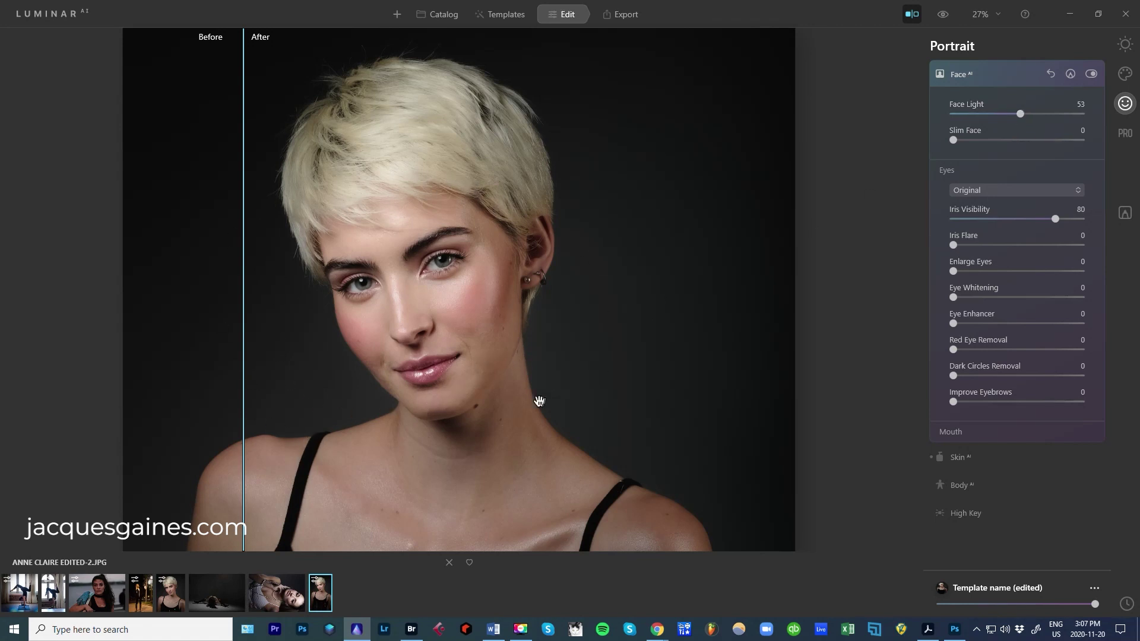
left_click_drag(241, 323, 198, 295)
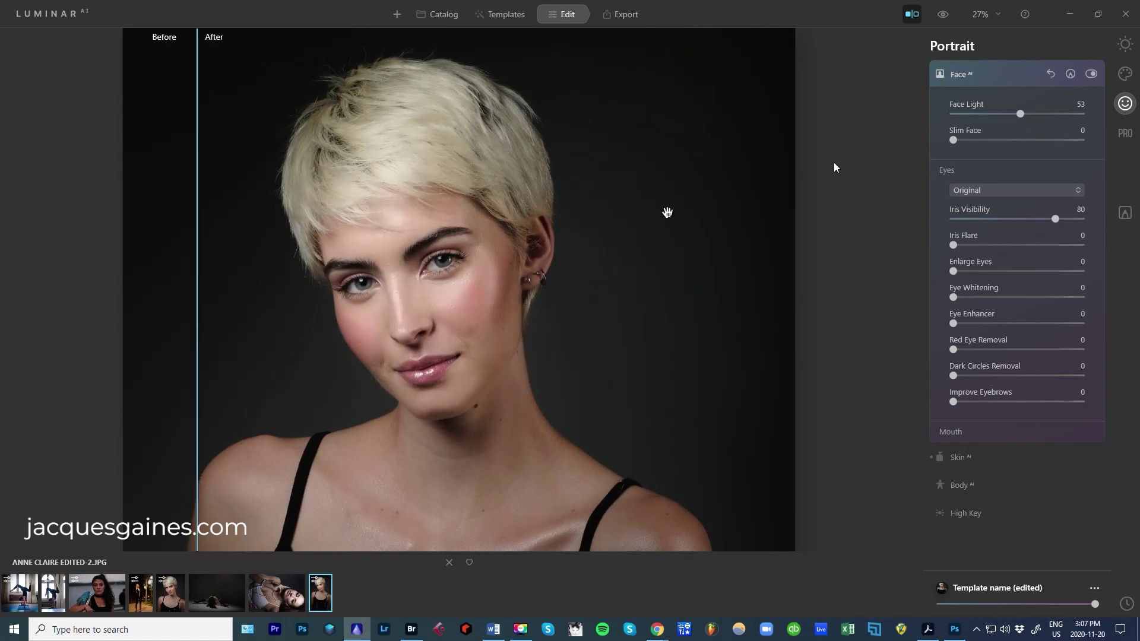
left_click_drag(1013, 111, 1014, 113)
- Try Slim Face at 62, reduce it to 12, and compare the face shape with the original
left_click_drag(954, 140, 1035, 144)
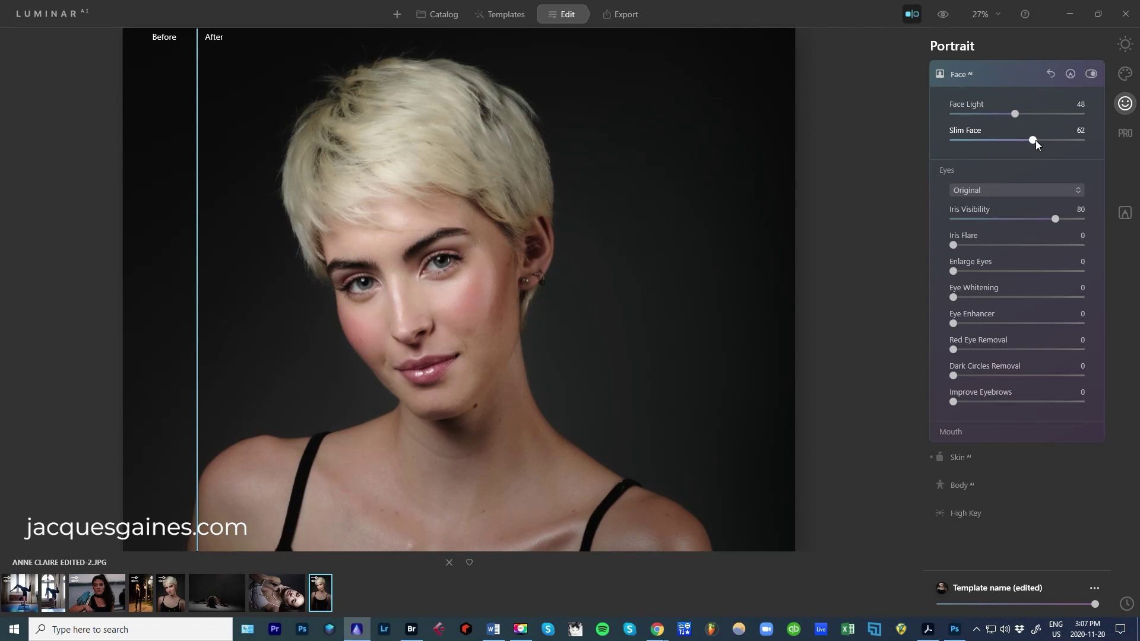
left_click_drag(1031, 140, 967, 138)
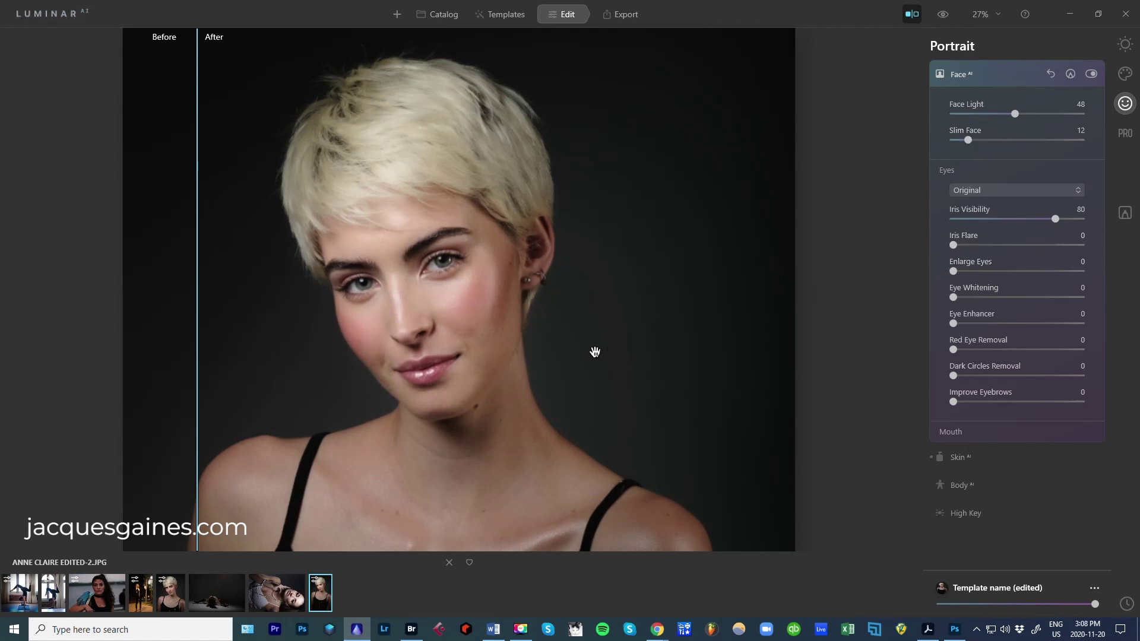
left_click_drag(191, 316, 580, 301)
left_click_drag(211, 303, 172, 272)
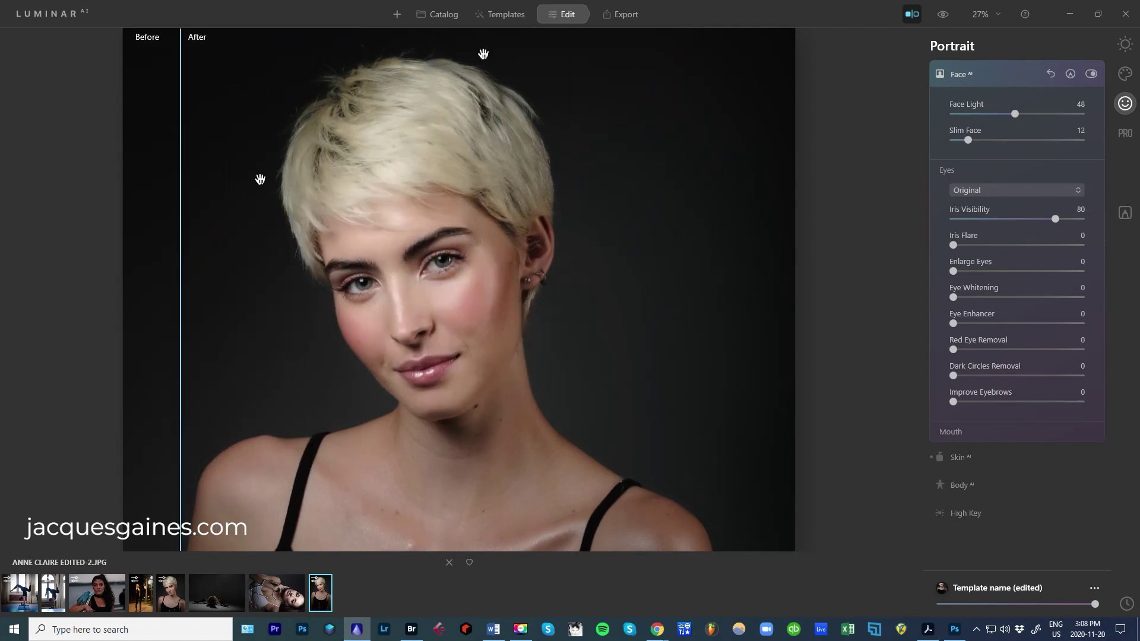
- Turn off the before/after comparison, try Enlarge Eyes at 42, and reset it to 0
left_click(912, 15)
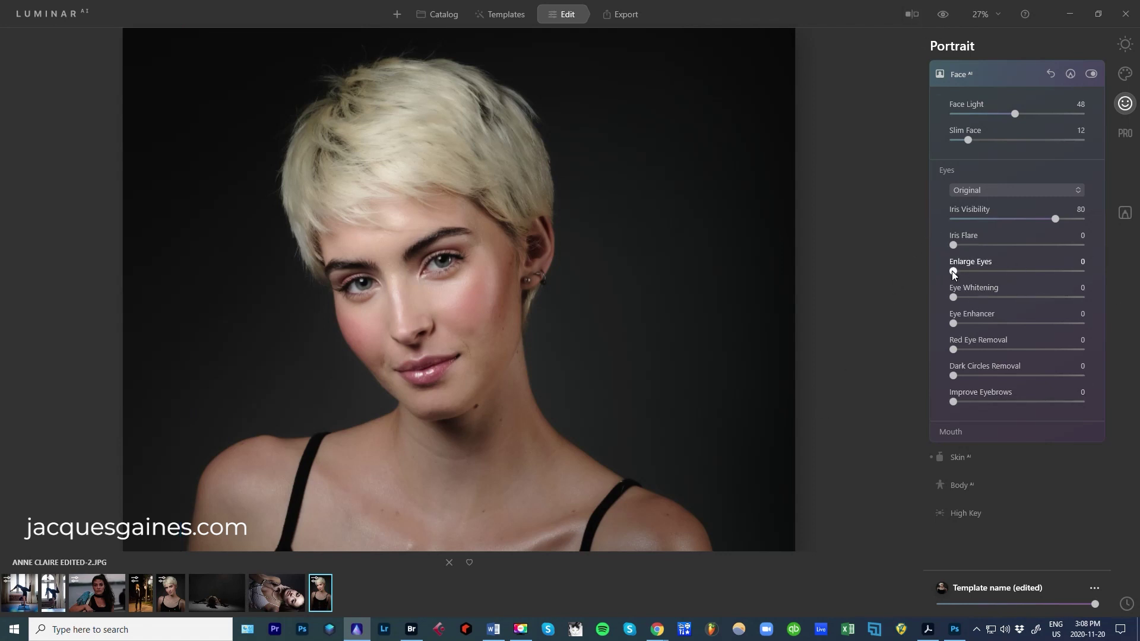
left_click_drag(953, 271, 1007, 273)
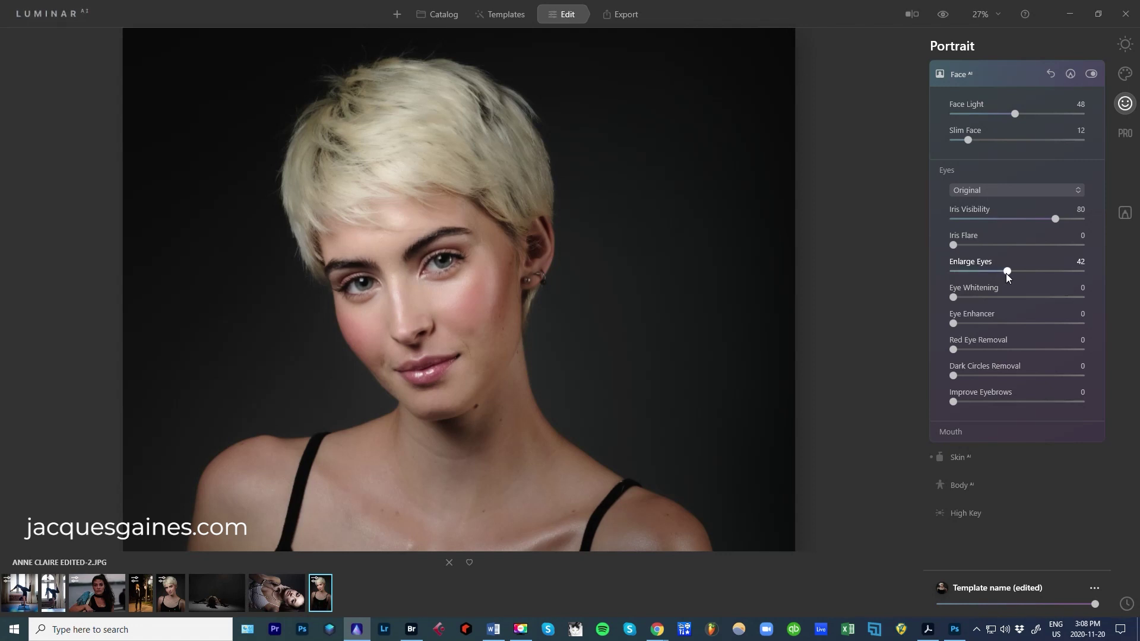
double_click(1008, 271)
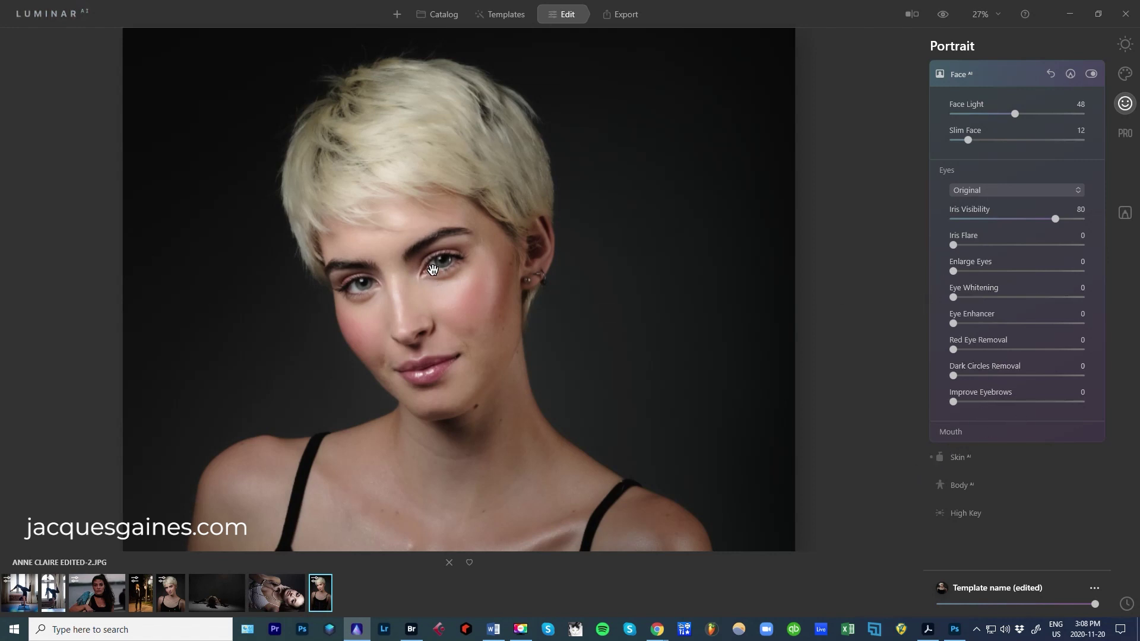
- Raise Eye Whitening to 76, compare the eyes with the original in split view, and reduce the value to 43
left_click_drag(965, 302, 1021, 301)
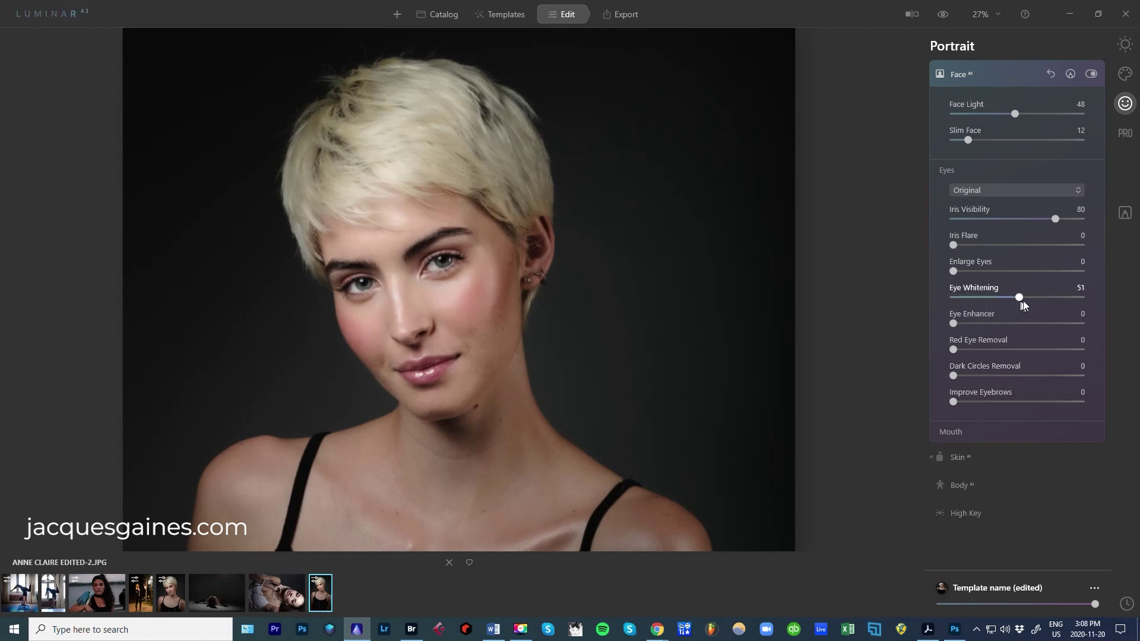
left_click_drag(1046, 300, 1049, 296)
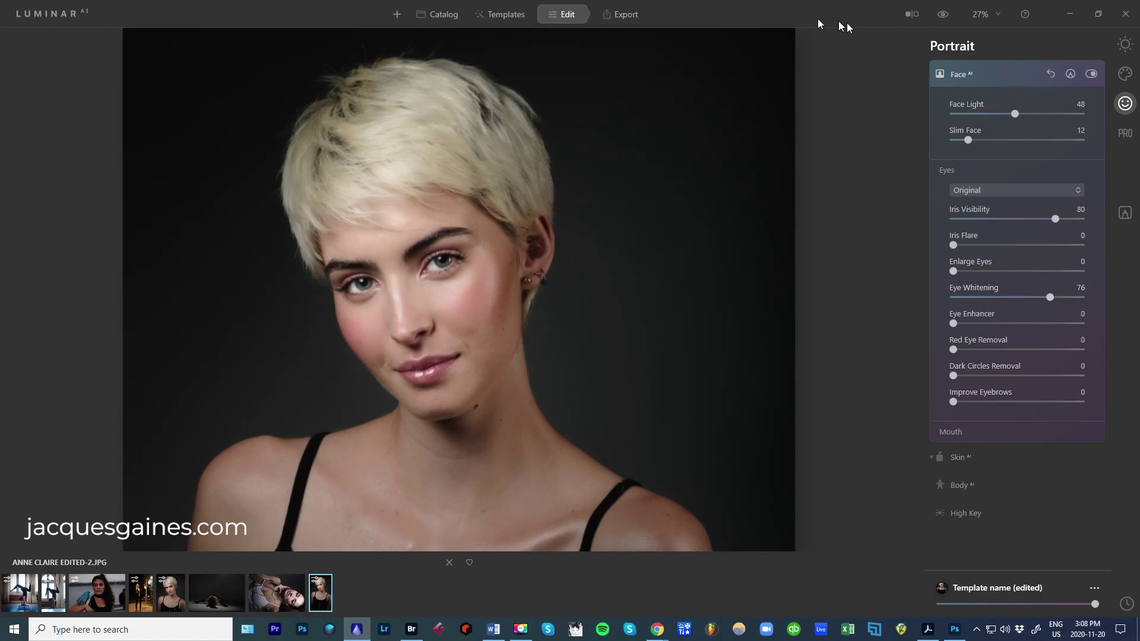
left_click(912, 14)
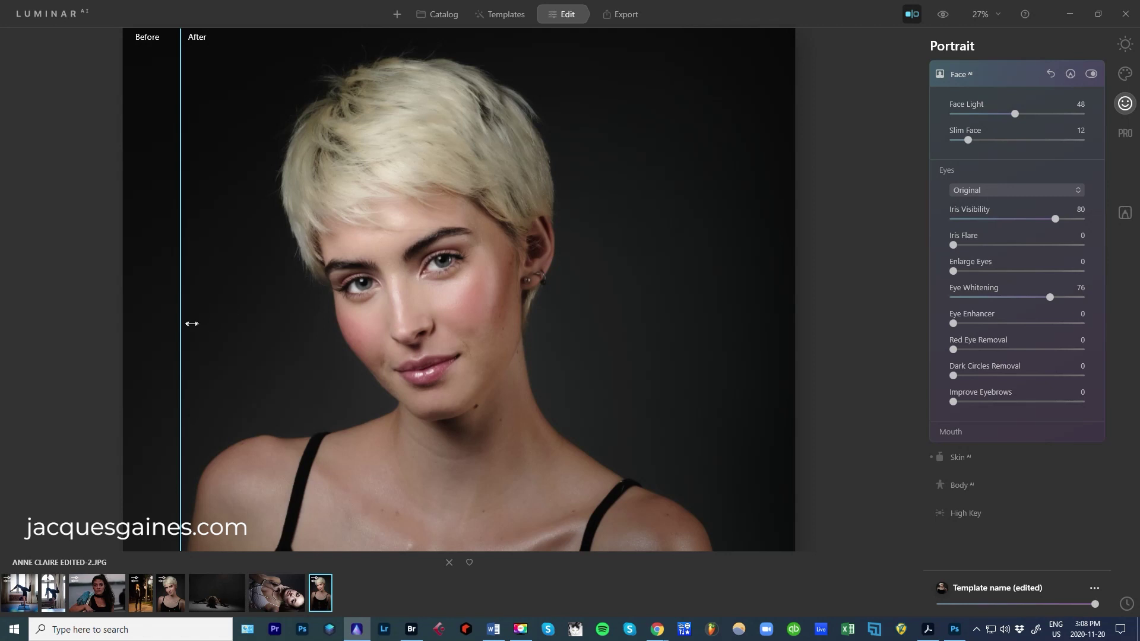
mouse_move(184, 324)
left_mouse_down()
mouse_move(624, 311)
mouse_move(178, 318)
left_mouse_up()
scroll(486, 325, "up", 1)
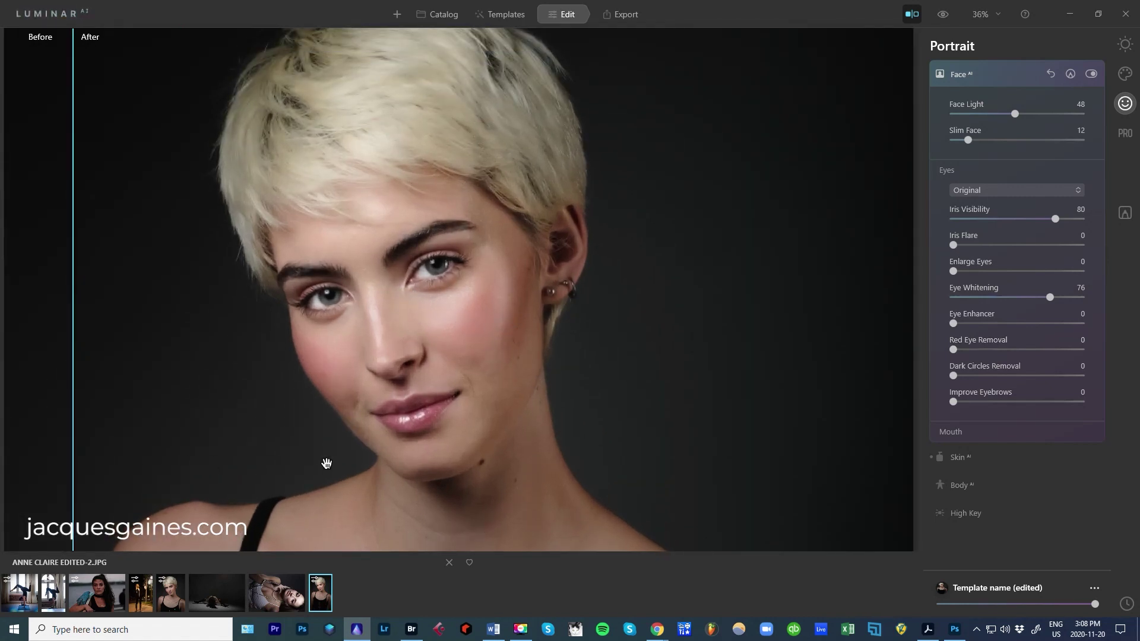
scroll(326, 463, "down", 2)
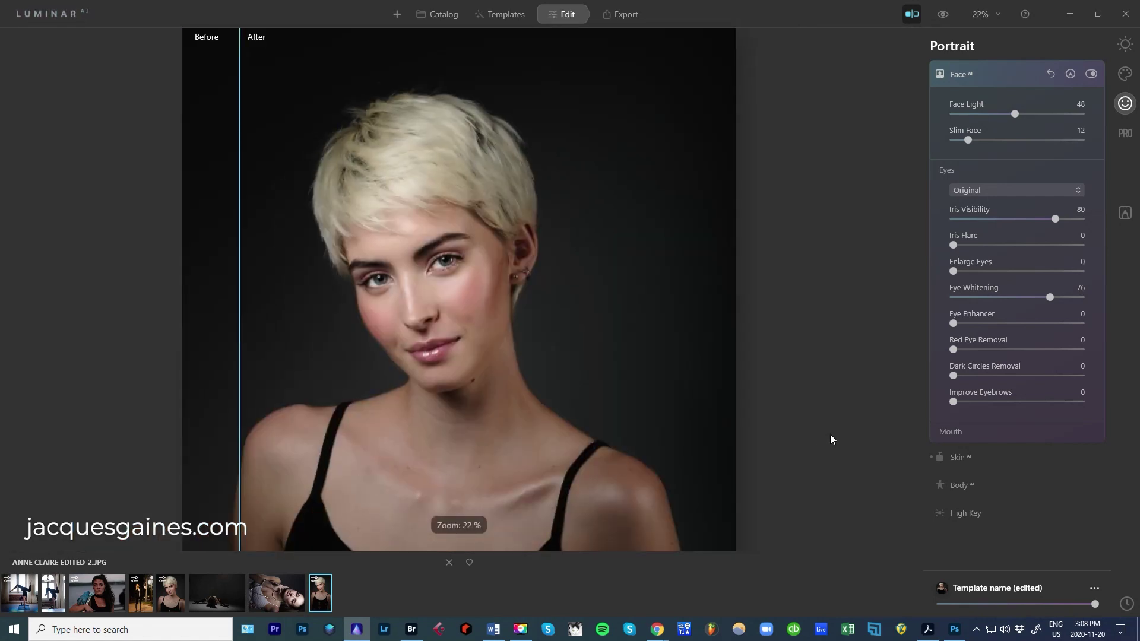
left_click_drag(1048, 298, 1002, 298)
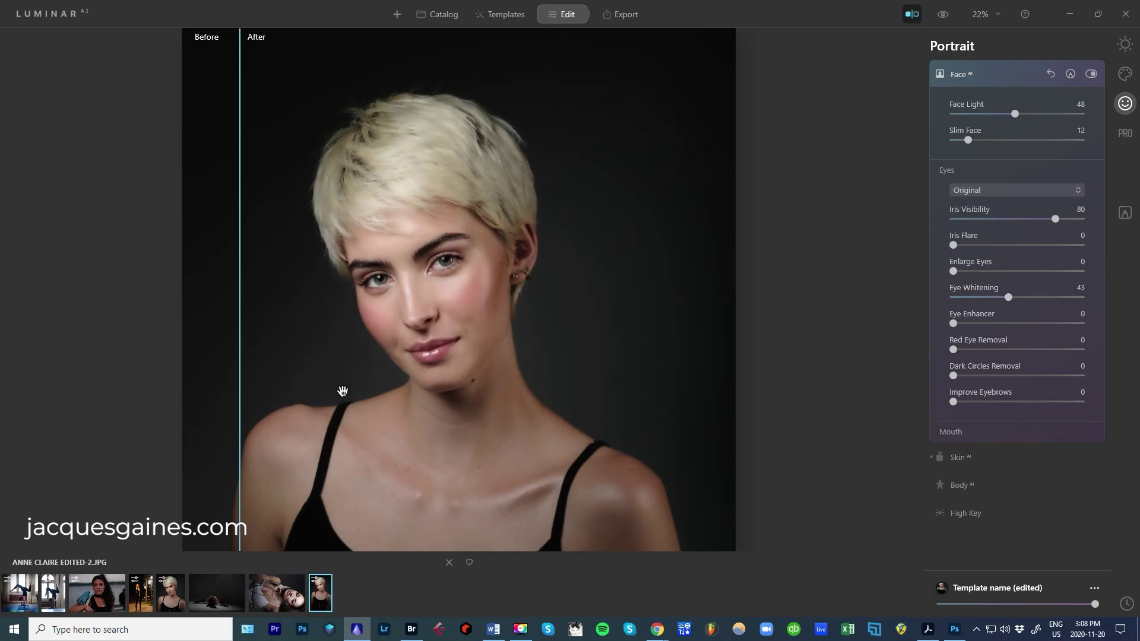
left_click_drag(245, 325, 191, 318)
- Raise Eye Enhancer to 96, compare the eyes with the original, and reduce the value to 28
left_click_drag(953, 323, 1026, 328)
left_click_drag(1025, 328, 1076, 326)
left_click_drag(244, 370, 262, 341)
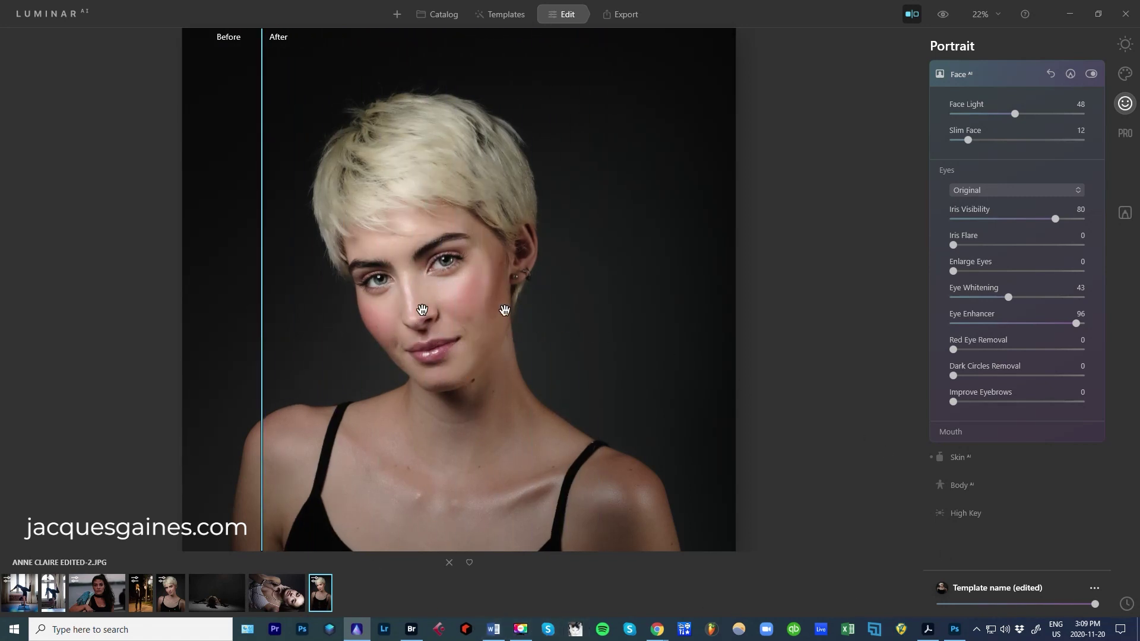
left_click_drag(1075, 323, 990, 323)
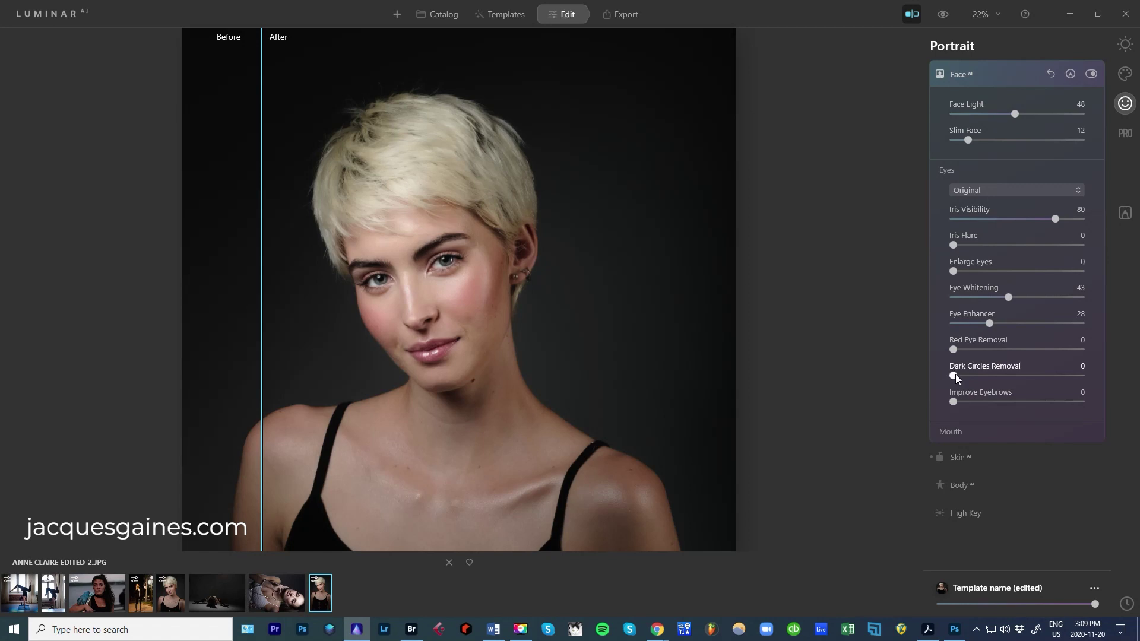
- Try Dark Circles Removal at 82 and reset it to 0
left_click_drag(954, 376, 1061, 380)
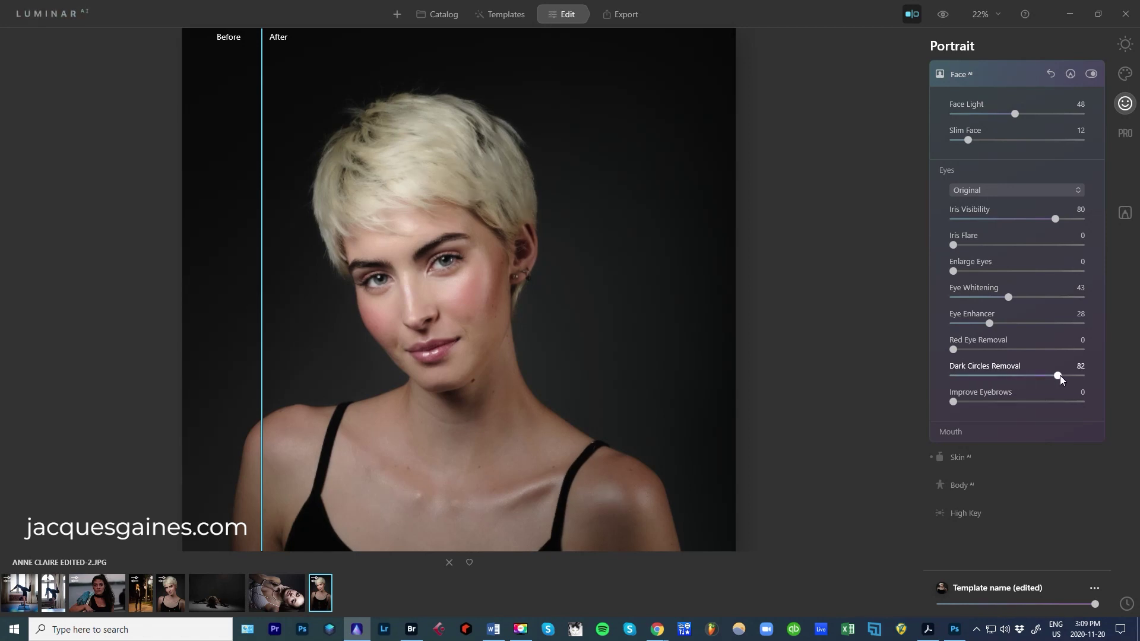
double_click(1060, 380)
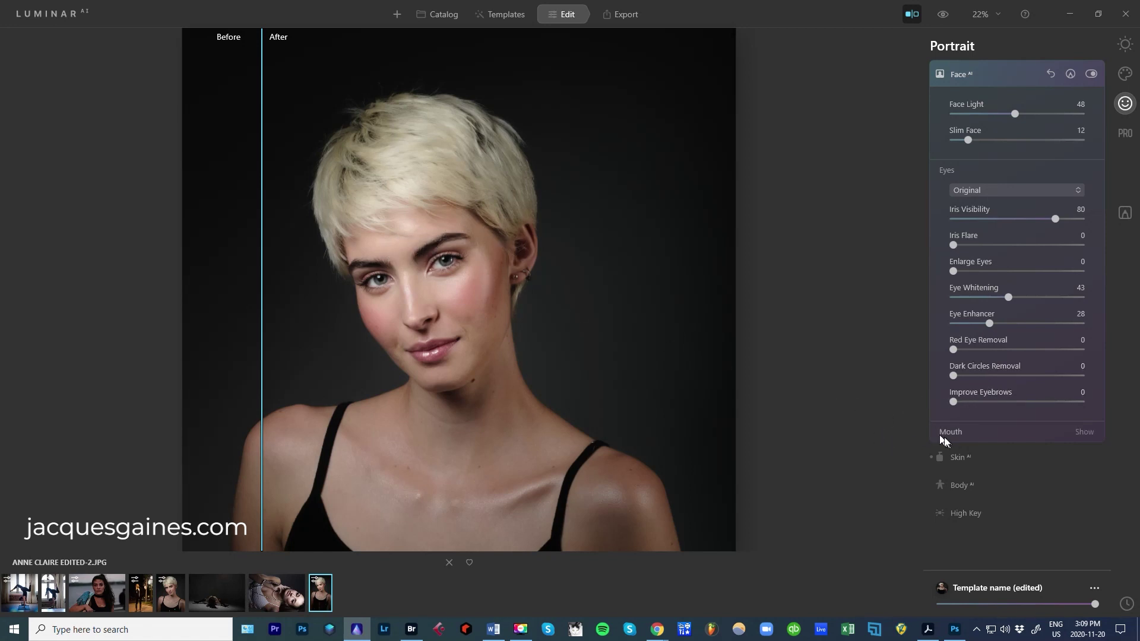
- Raise Improve Eyebrows to 84, compare with the original, and reduce the value before turning off the before/after comparison
left_click_drag(954, 402, 1061, 403)
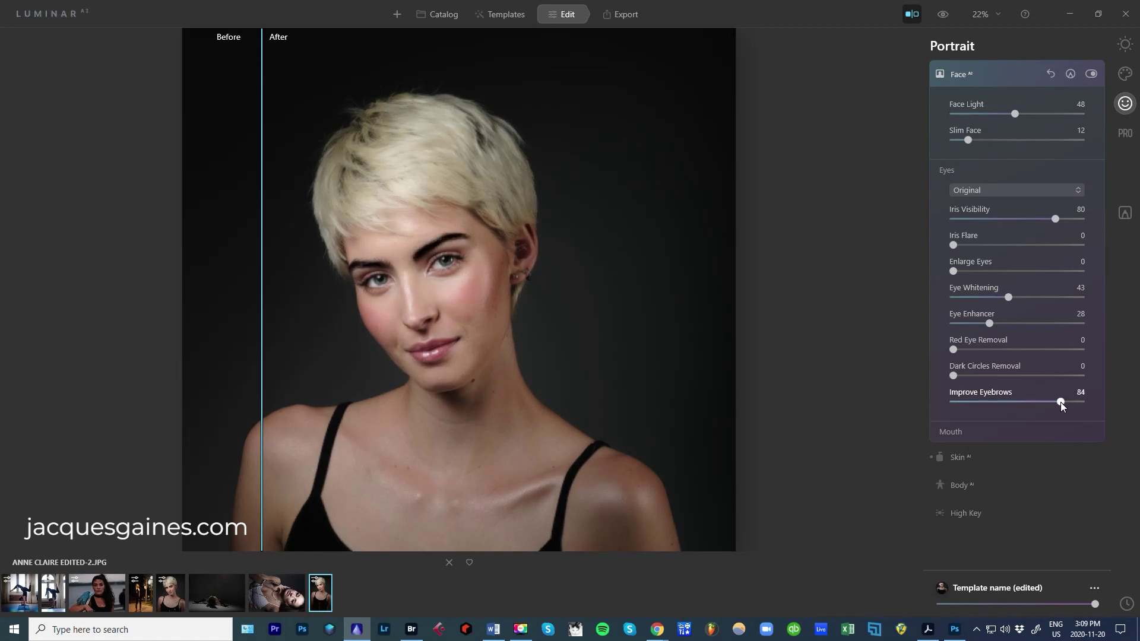
left_click_drag(264, 342, 242, 331)
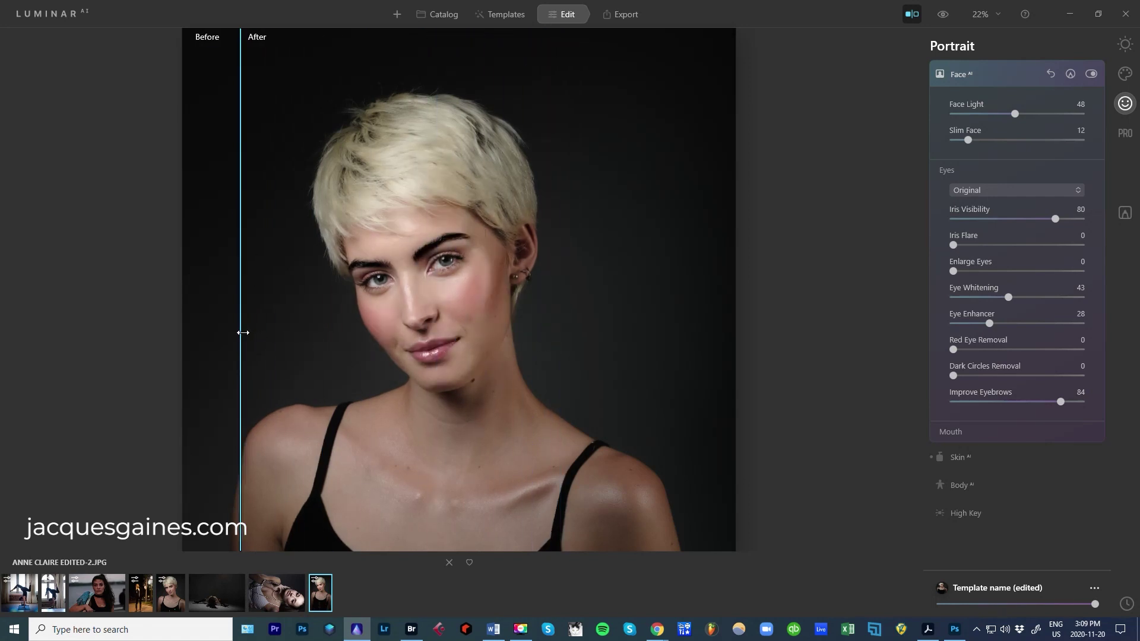
left_click_drag(1061, 402, 1011, 403)
left_click(957, 75)
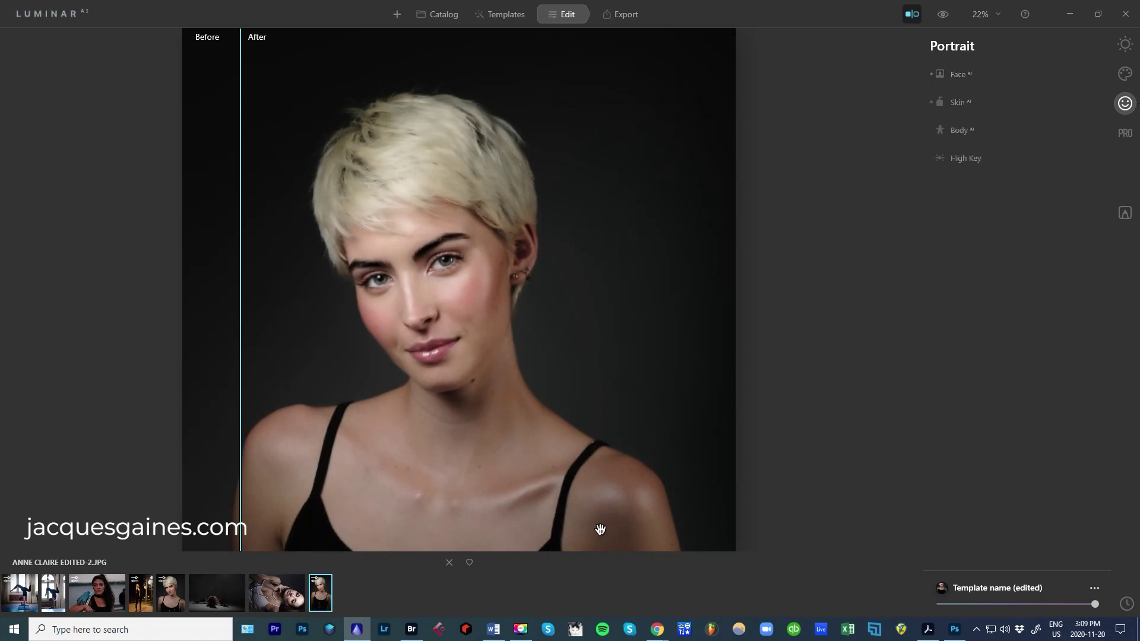
left_click(911, 14)
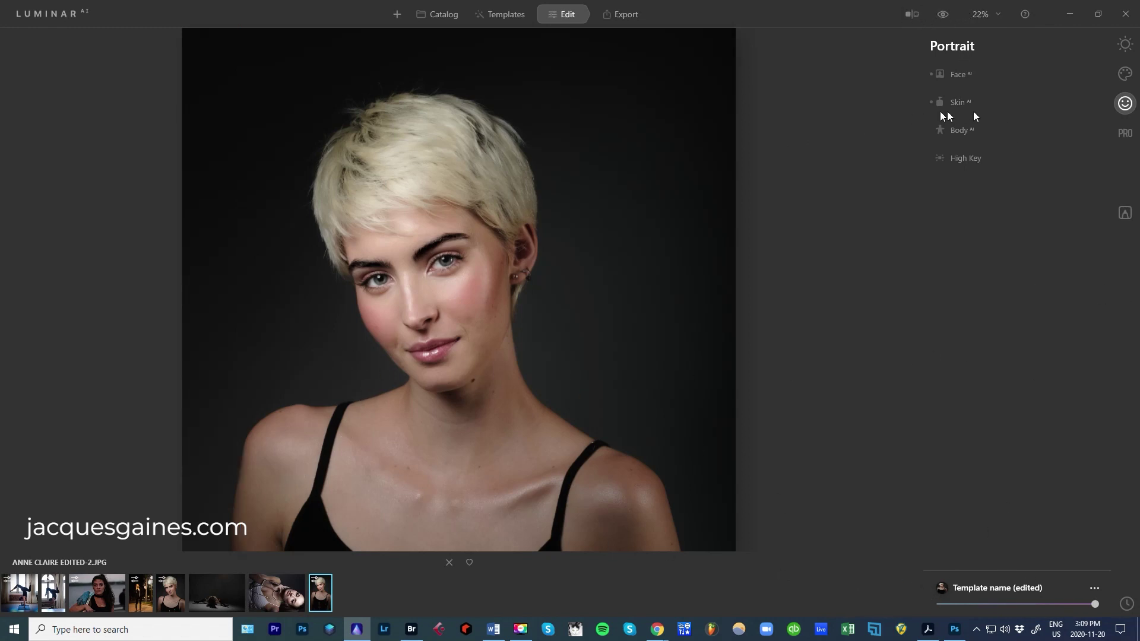
- Try a 1:1 (Square) crop with Composition AI, shifting the photo so the whole head fits inside the frame
left_click(1124, 43)
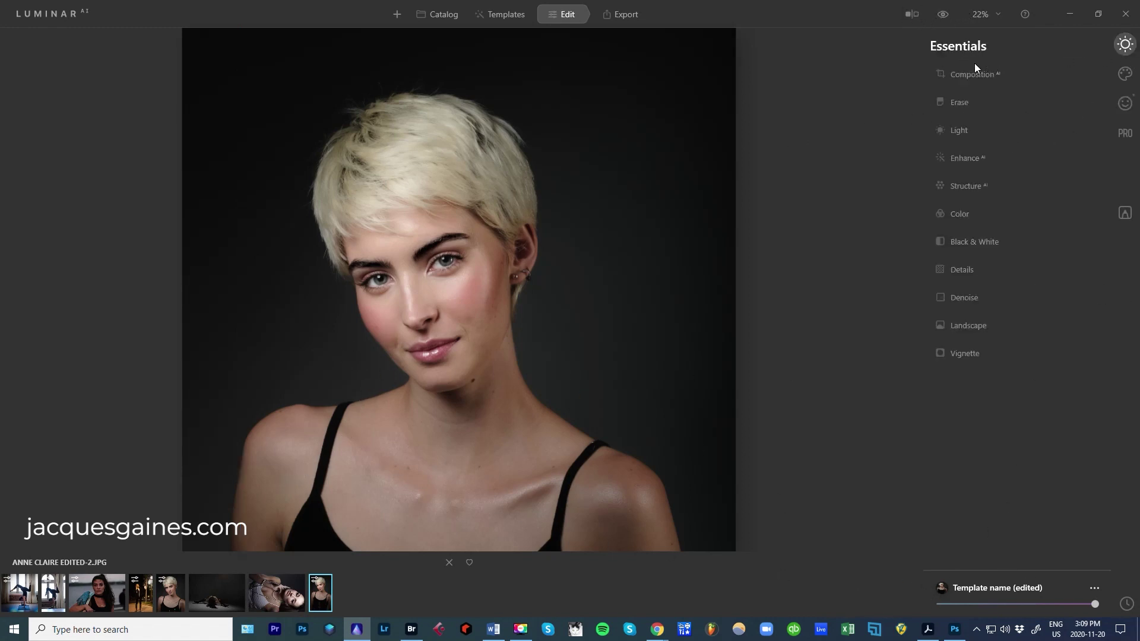
left_click(974, 72)
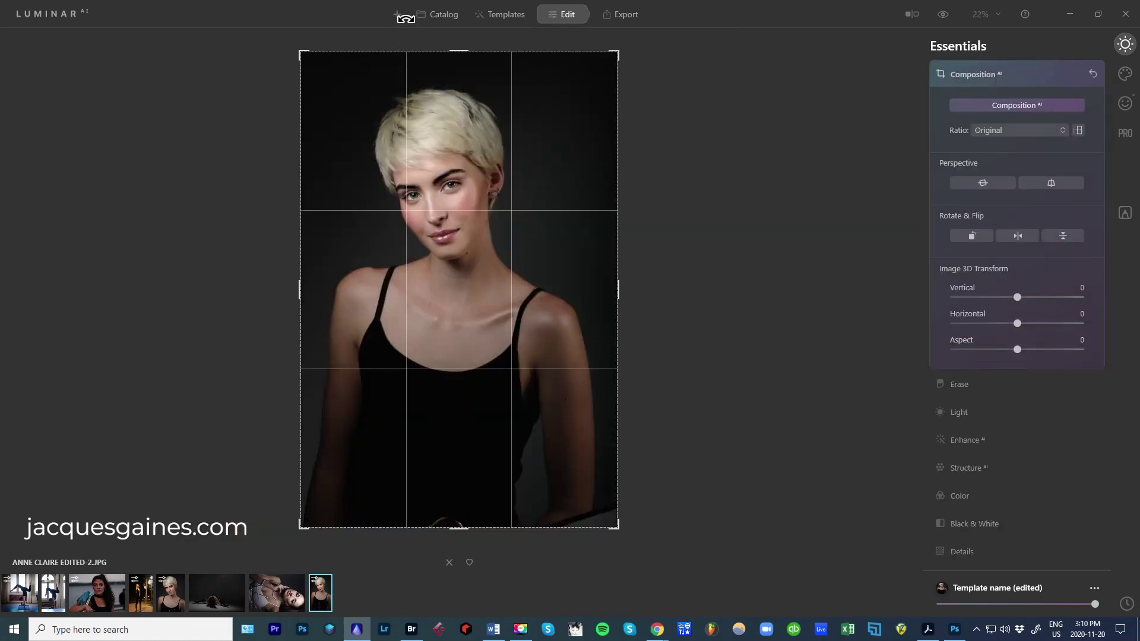
left_click(1035, 131)
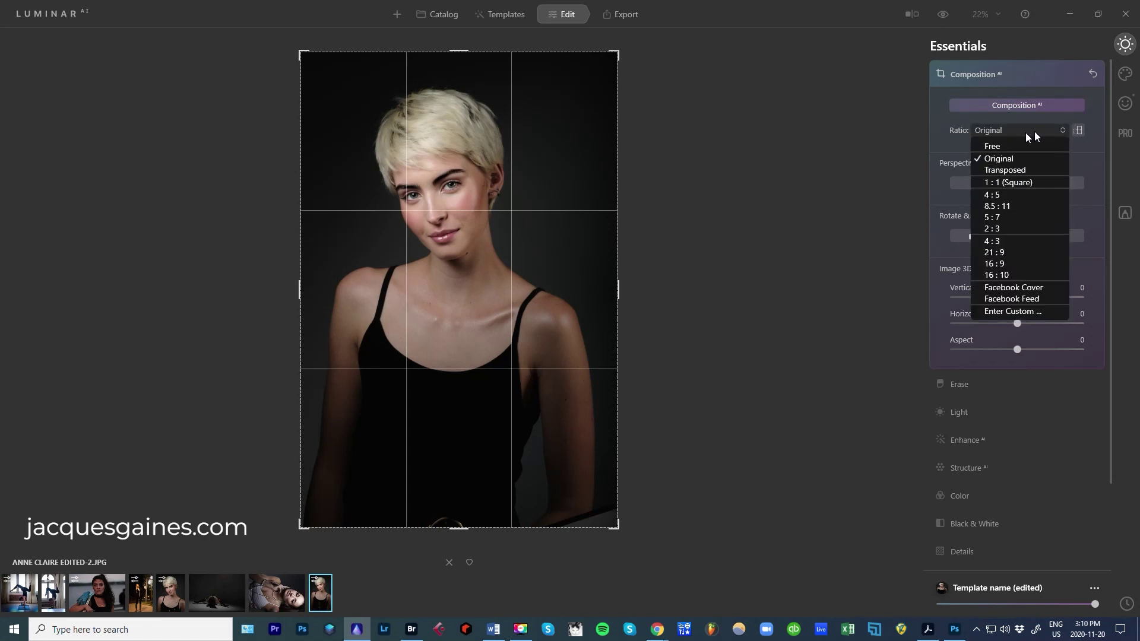
left_click(986, 184)
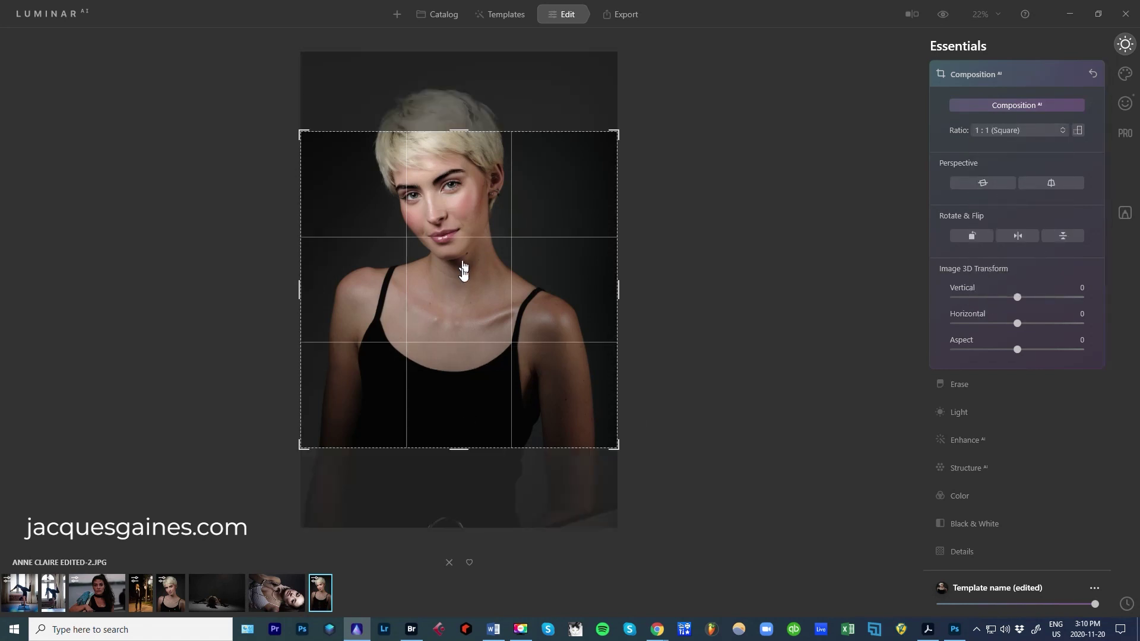
left_click_drag(463, 270, 466, 322)
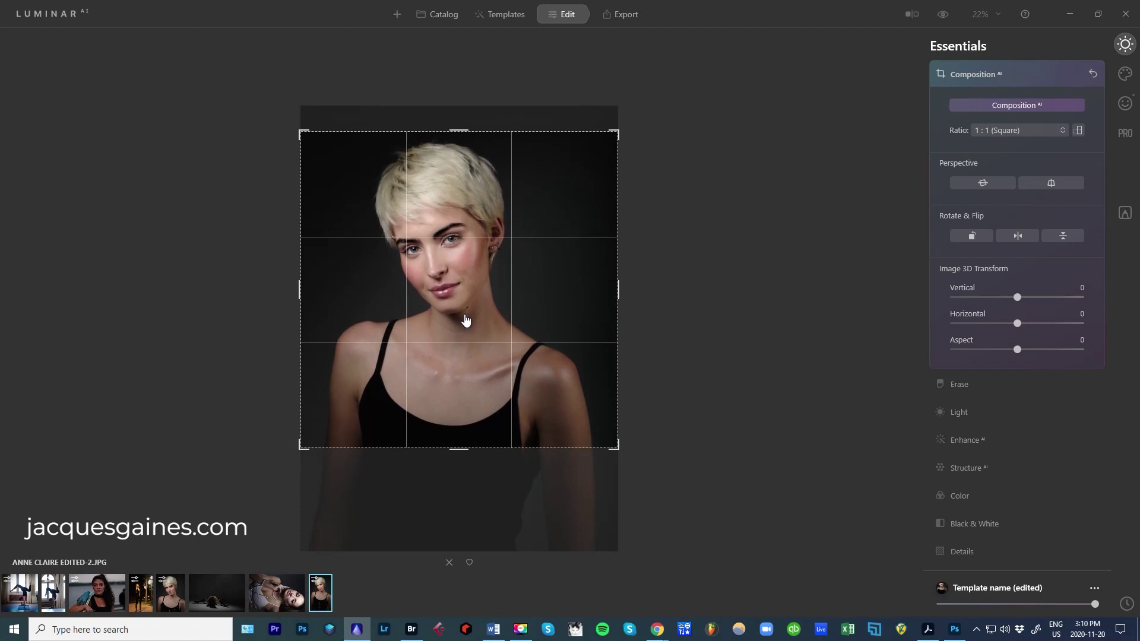
- Crop the portrait at a 4:5 ratio, tightening and centring the frame around the head and upper body
left_click(1007, 130)
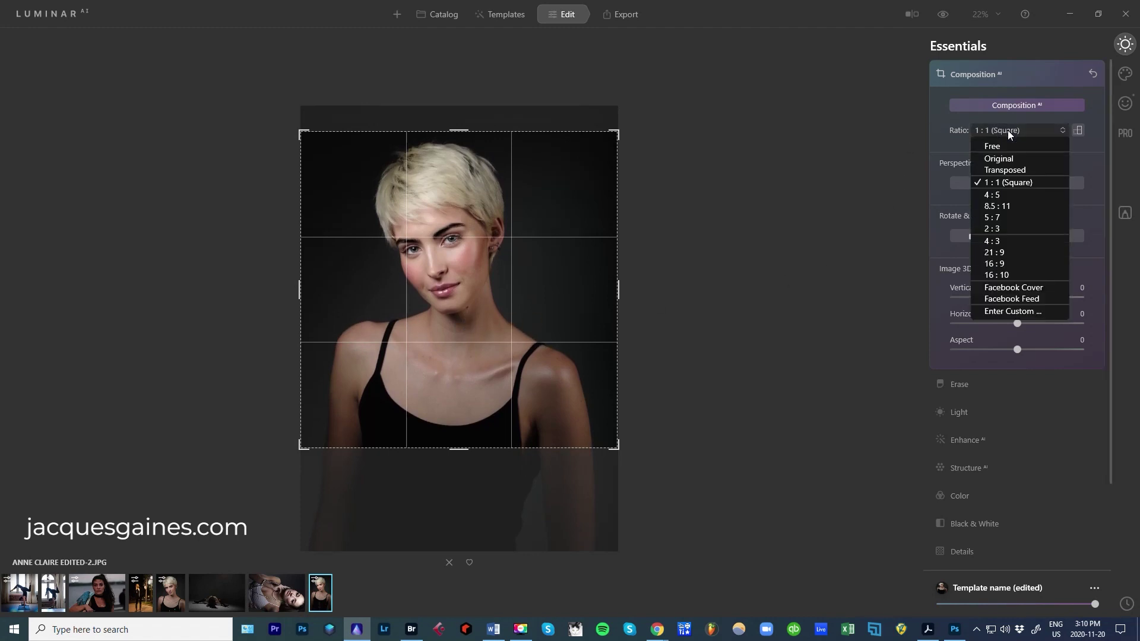
left_click(996, 196)
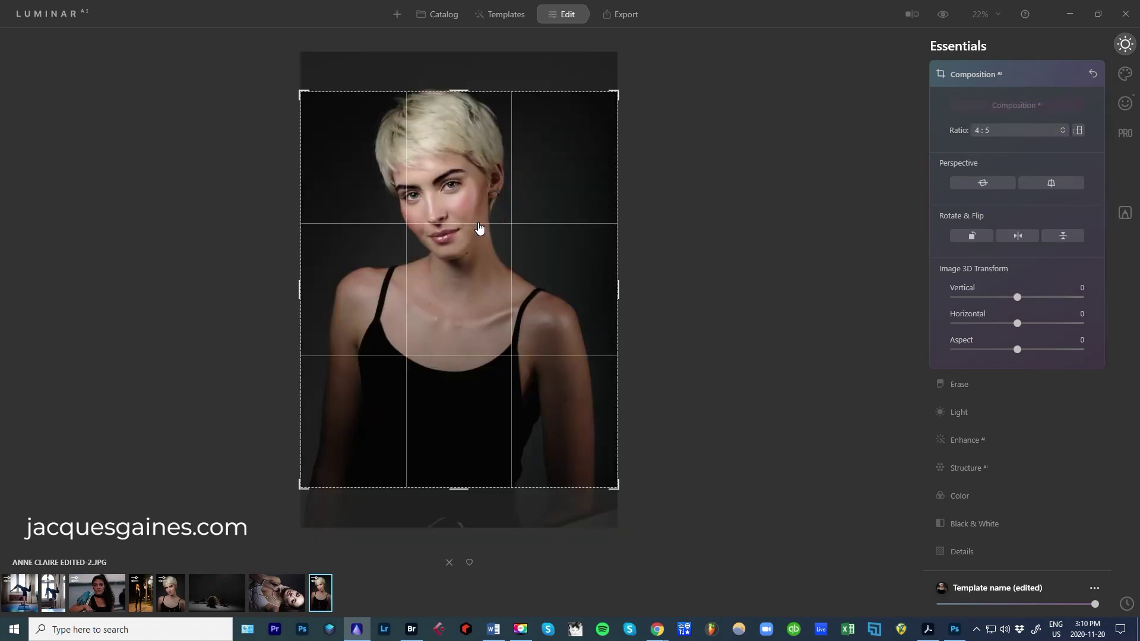
left_click_drag(456, 488, 458, 445)
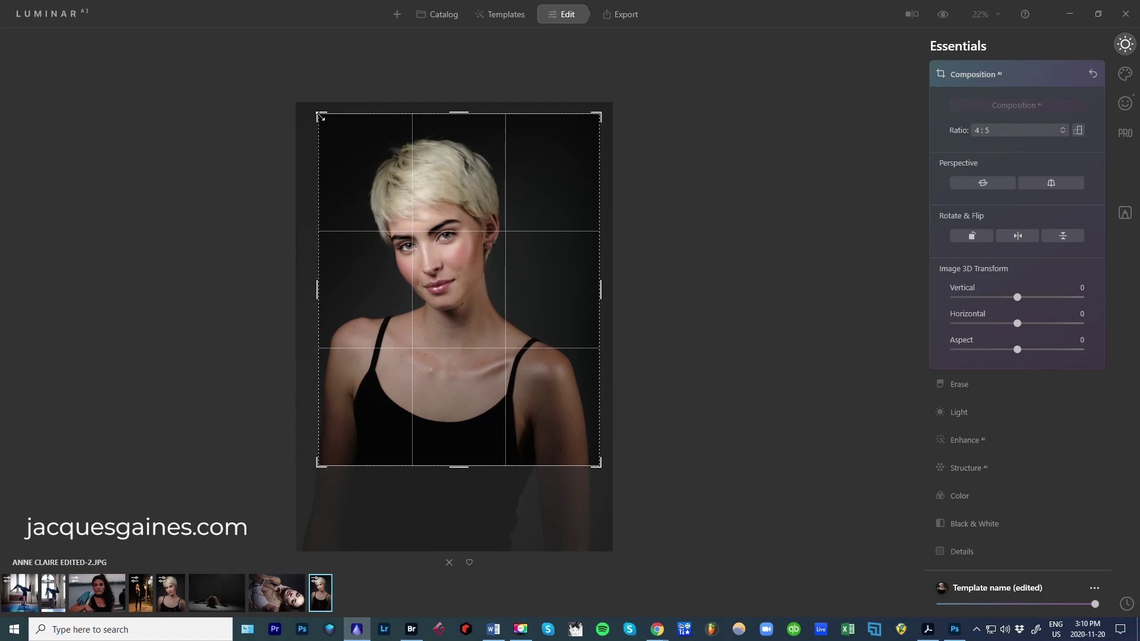
left_click_drag(320, 116, 327, 124)
left_click_drag(424, 218, 432, 217)
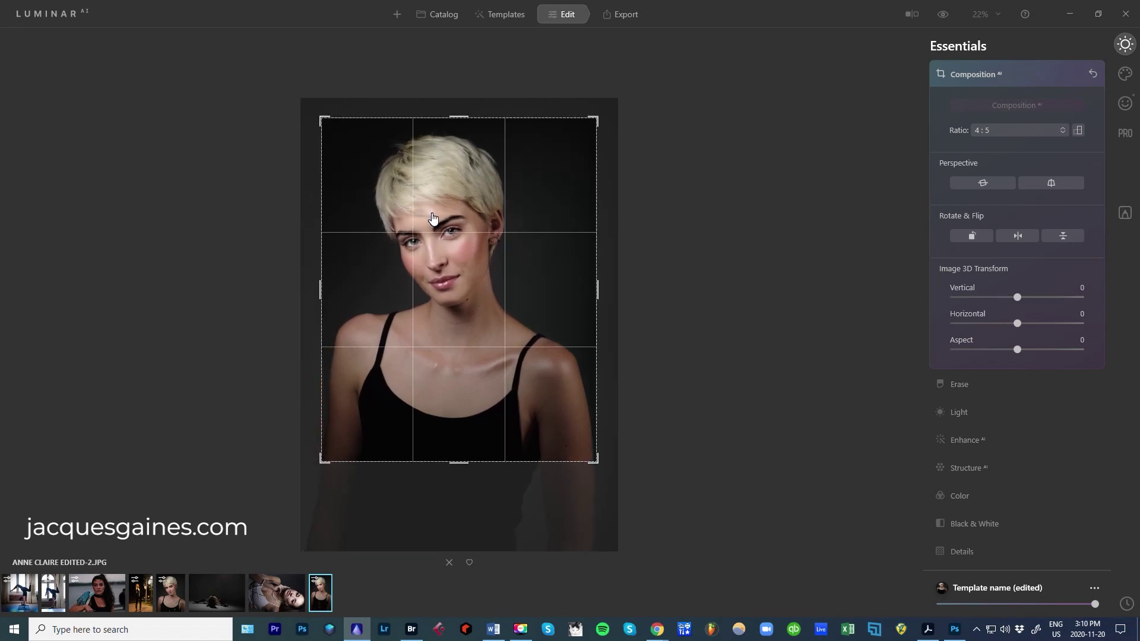
key("Return")
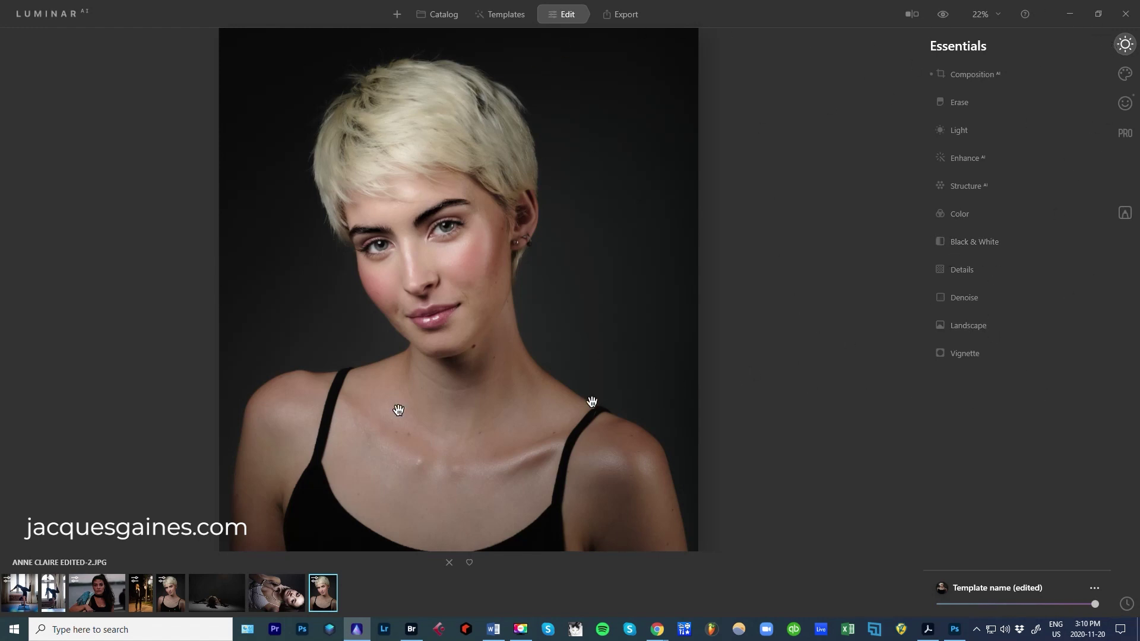
- Add a vignette with Amount -53 and Size 61
left_click(1124, 103)
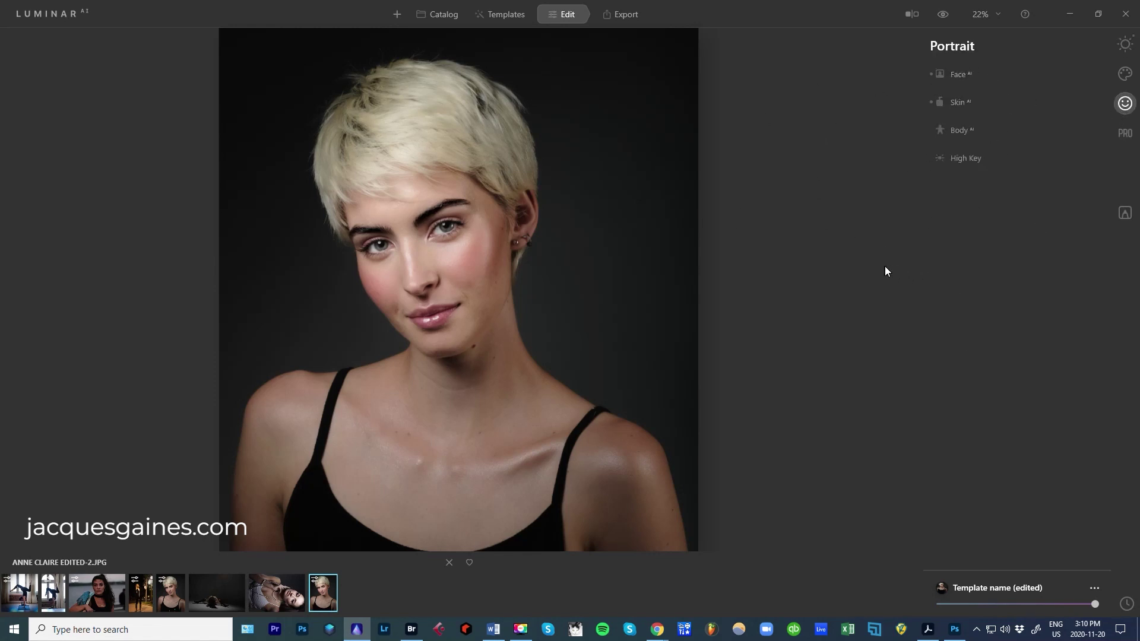
left_click(1124, 44)
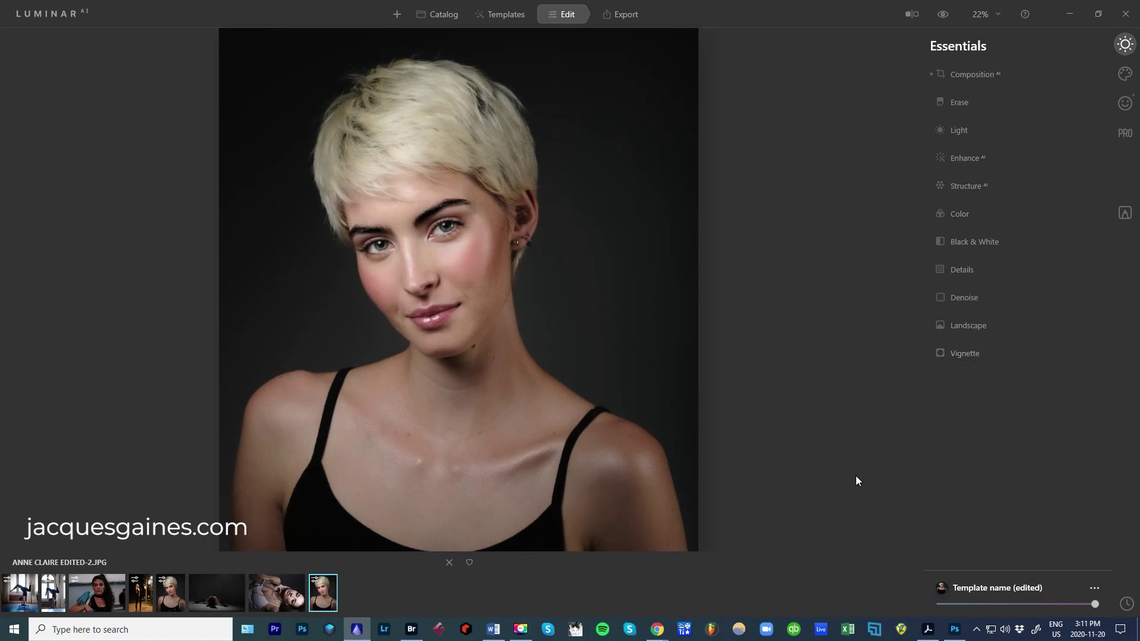
left_click(959, 353)
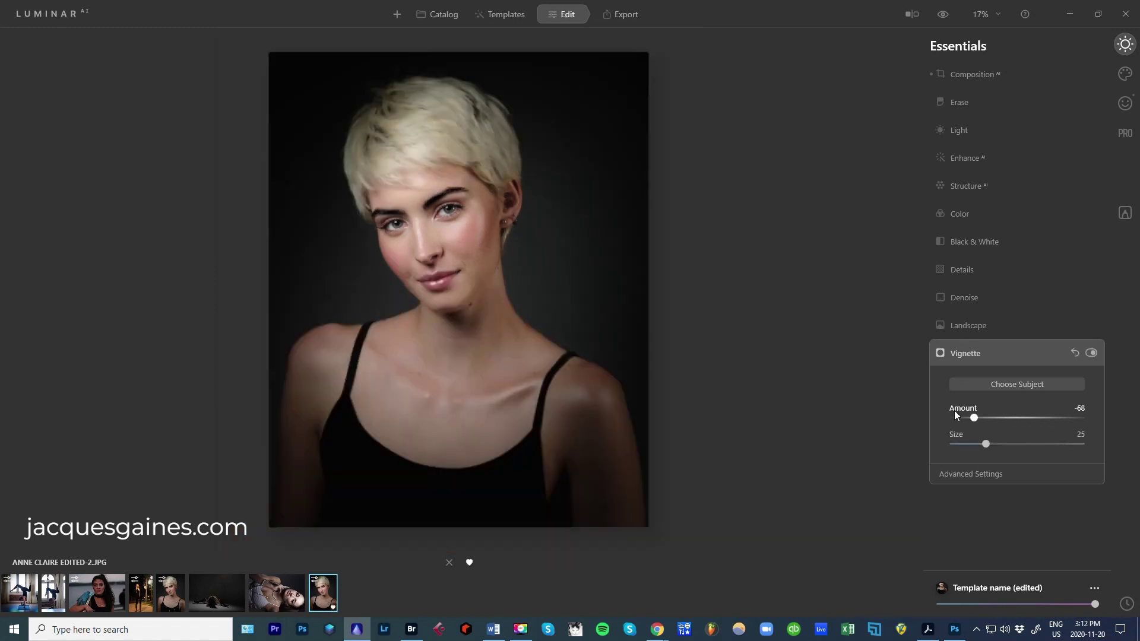
left_click_drag(976, 418, 1006, 448)
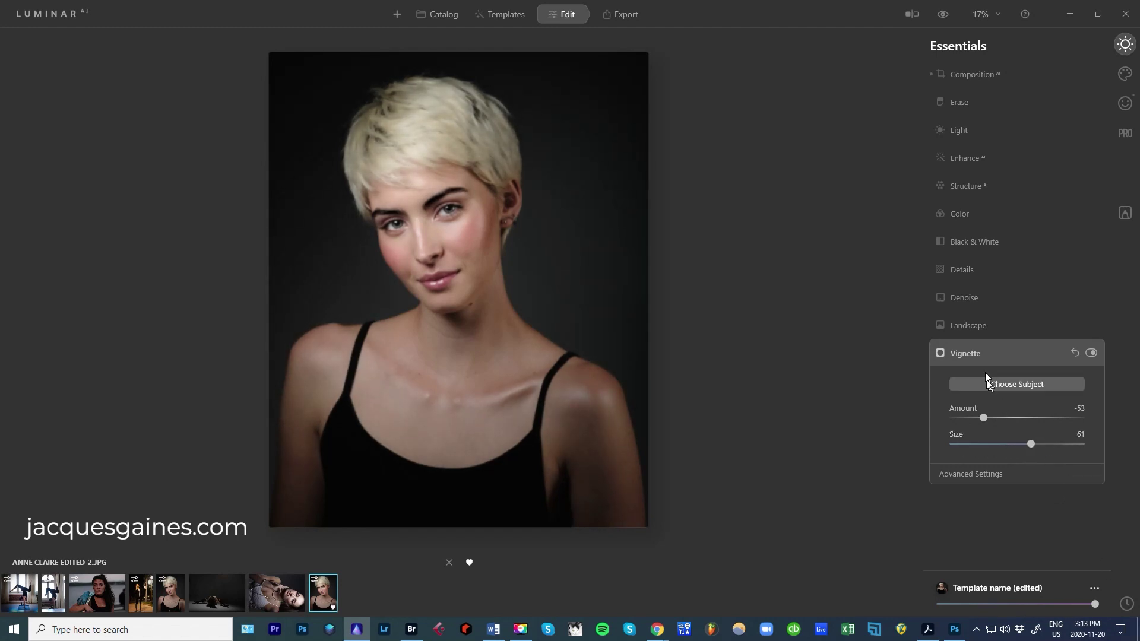
left_click(985, 354)
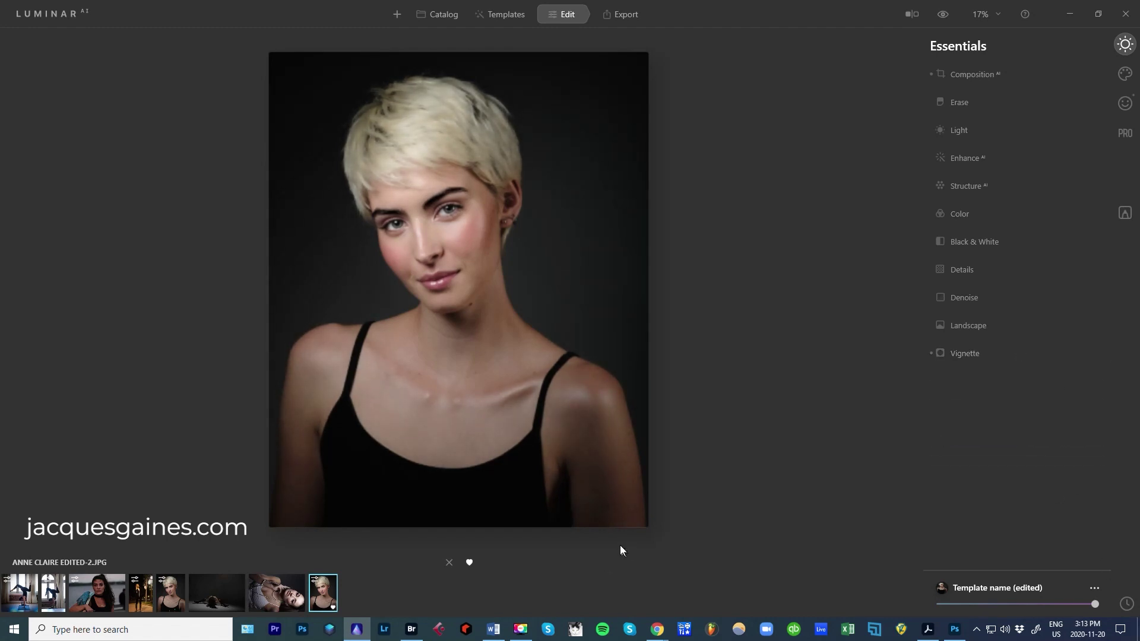
- Apply the Beijing LUT with the Mood tool and set its Amount to 40
key("ctrl+equal")
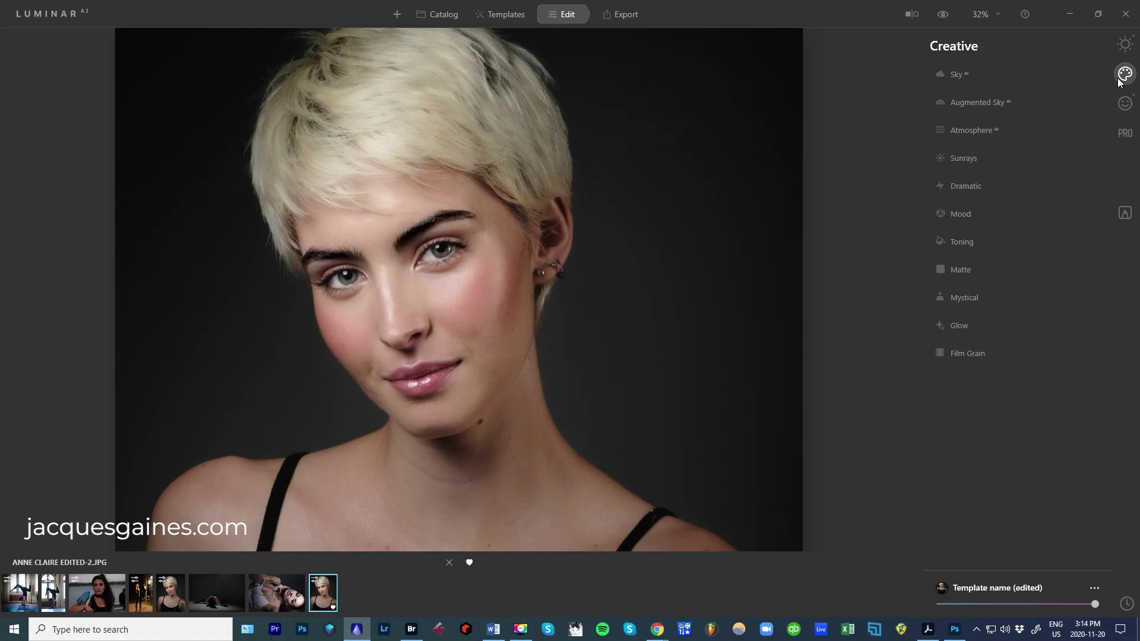
left_click(955, 216)
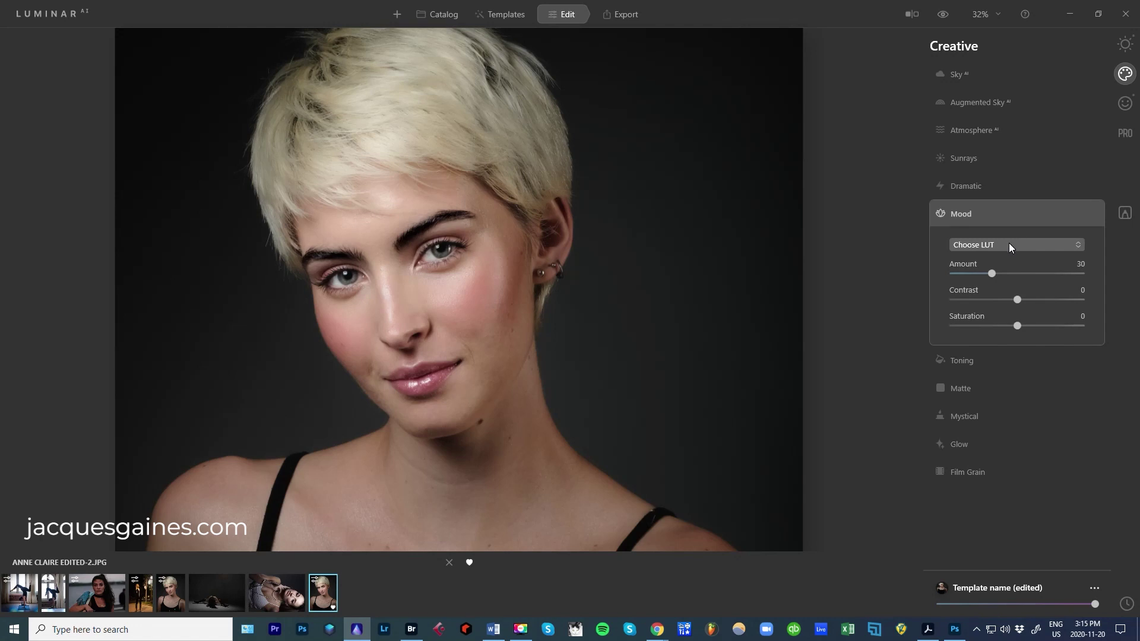
left_click(1056, 244)
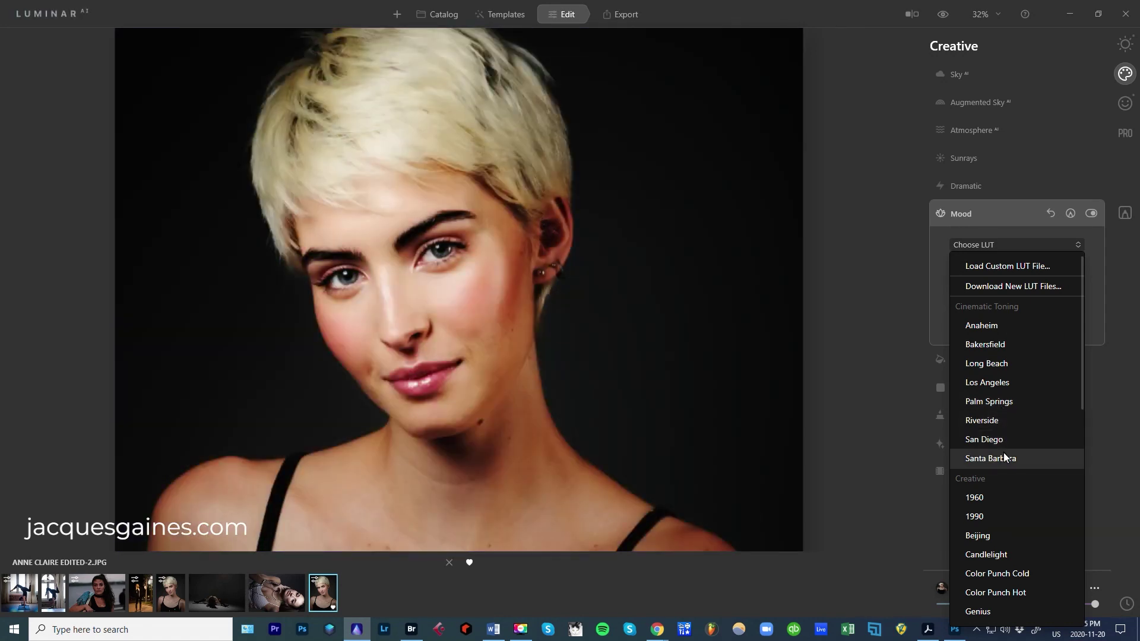
scroll(1003, 452, "down", 1)
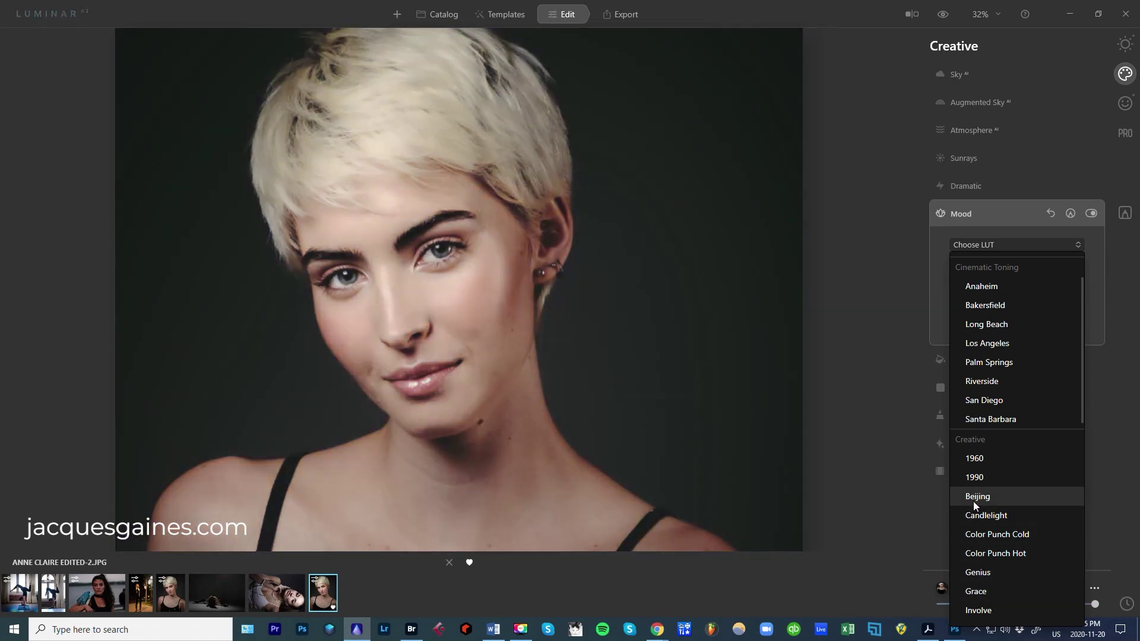
left_click(977, 498)
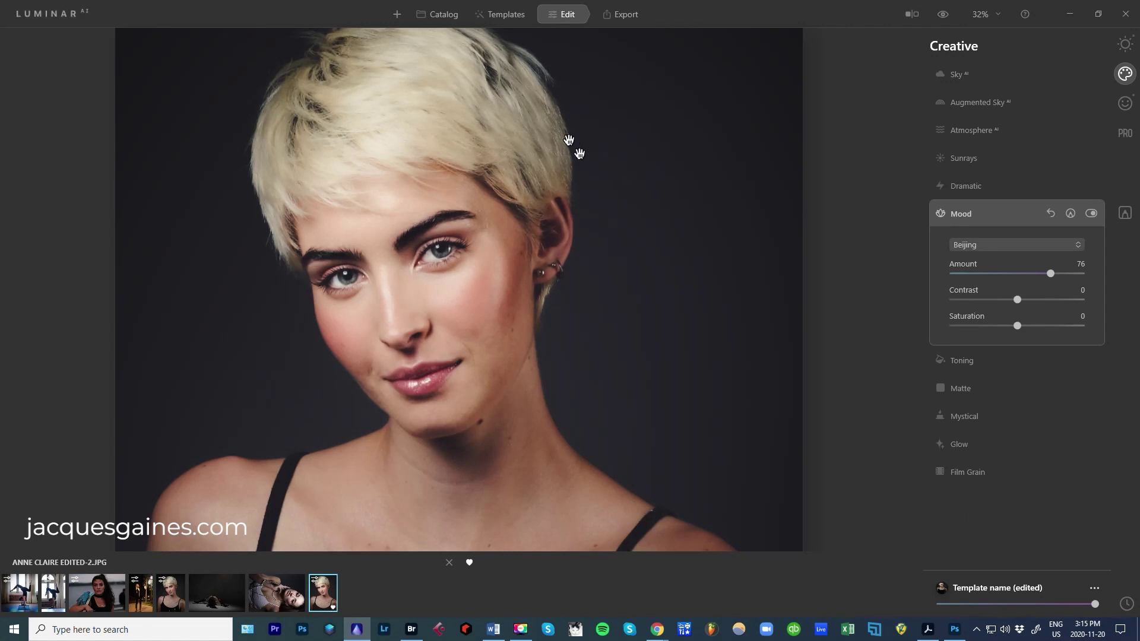
left_click_drag(1042, 273, 1022, 273)
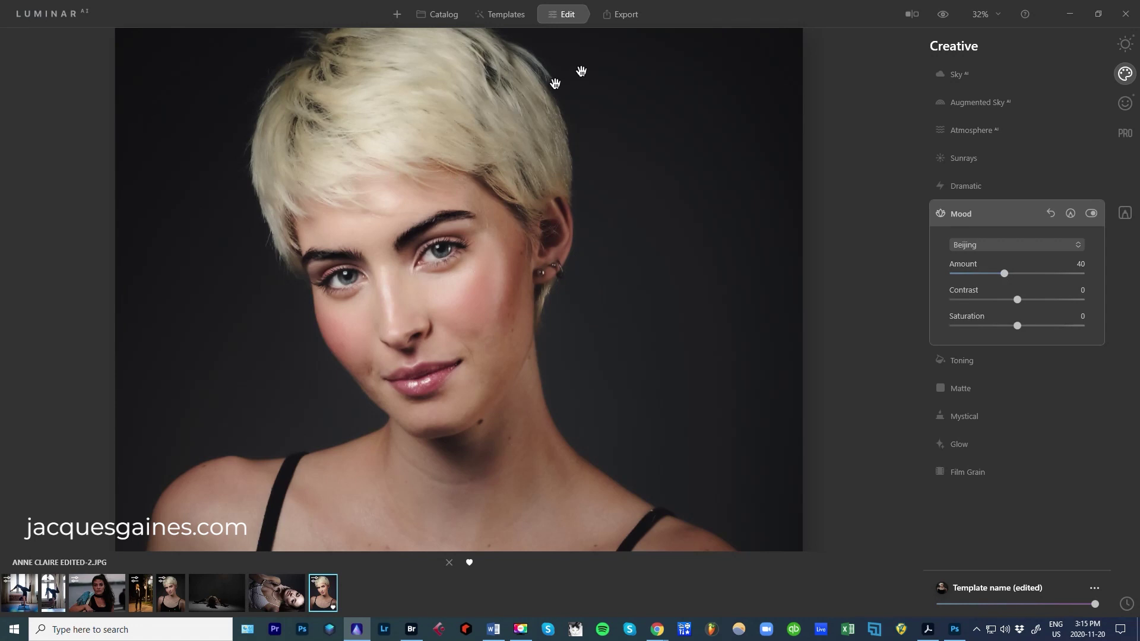
- Compare the color-graded portrait with the original in split view, both as the whole image and close up
left_click(911, 13)
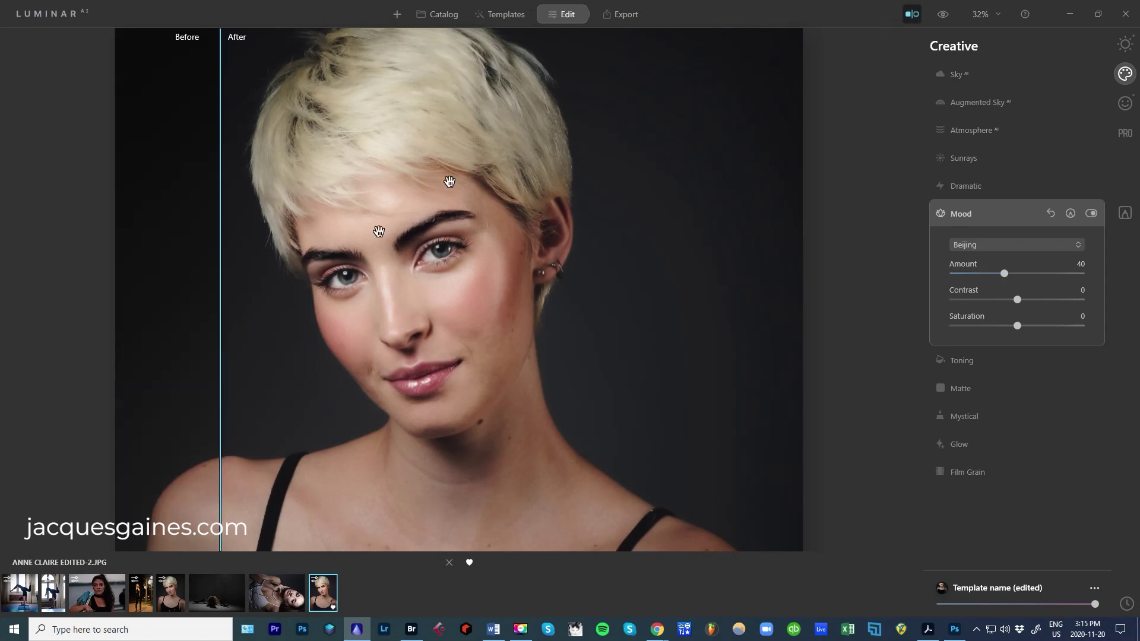
left_click_drag(219, 293, 172, 274)
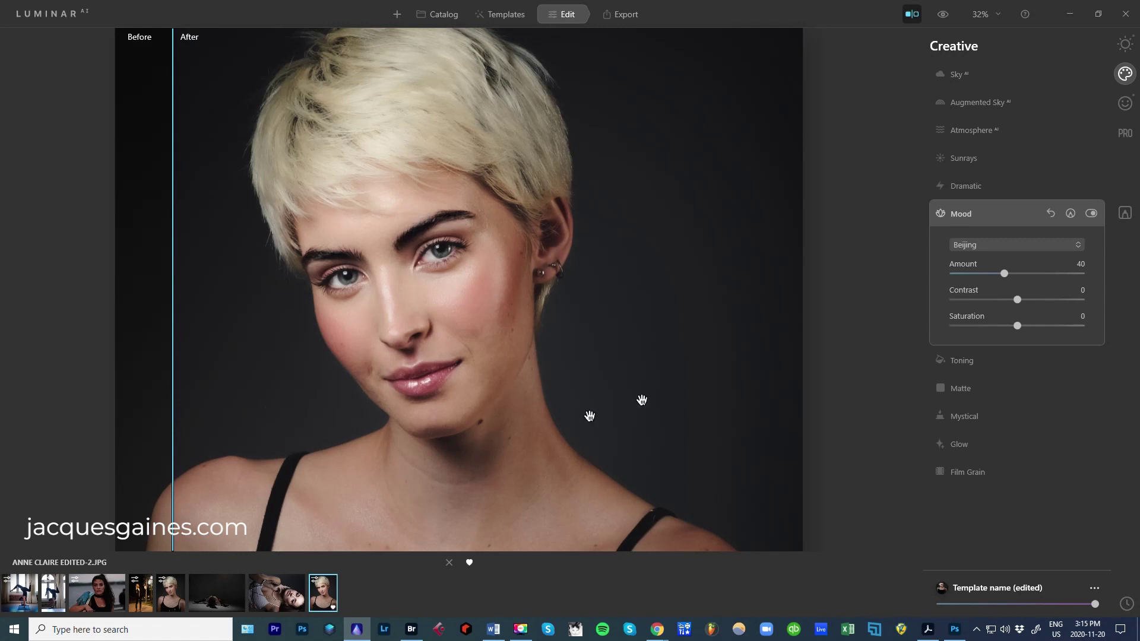
key("ctrl+0")
mouse_move(324, 288)
left_mouse_down()
mouse_move(591, 272)
mouse_move(326, 274)
left_mouse_up()
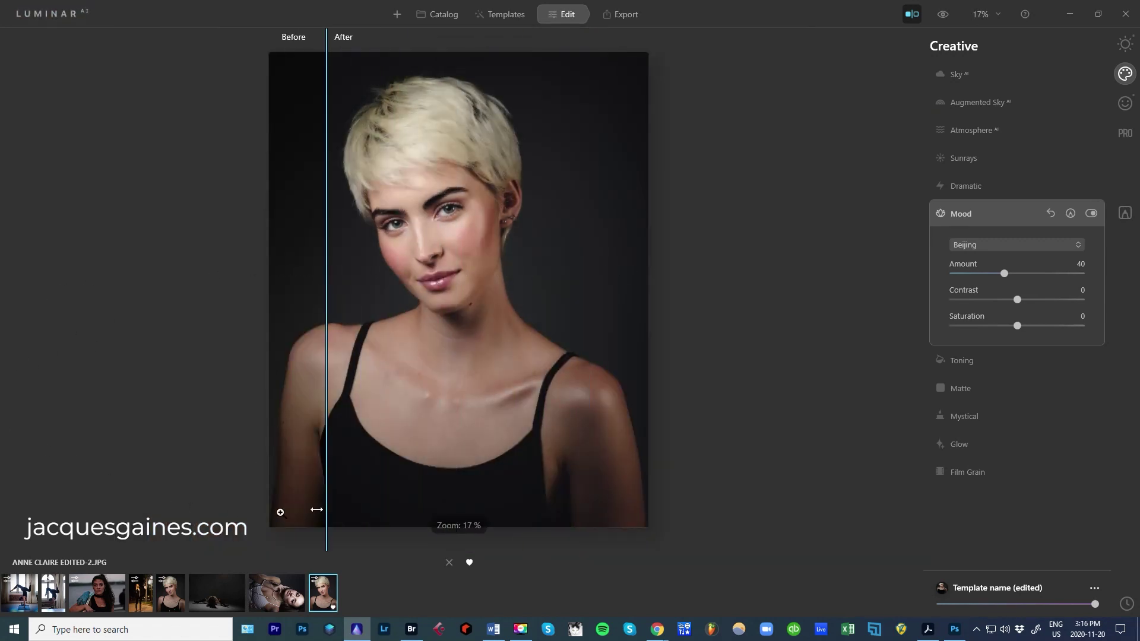
key("ctrl+equal")
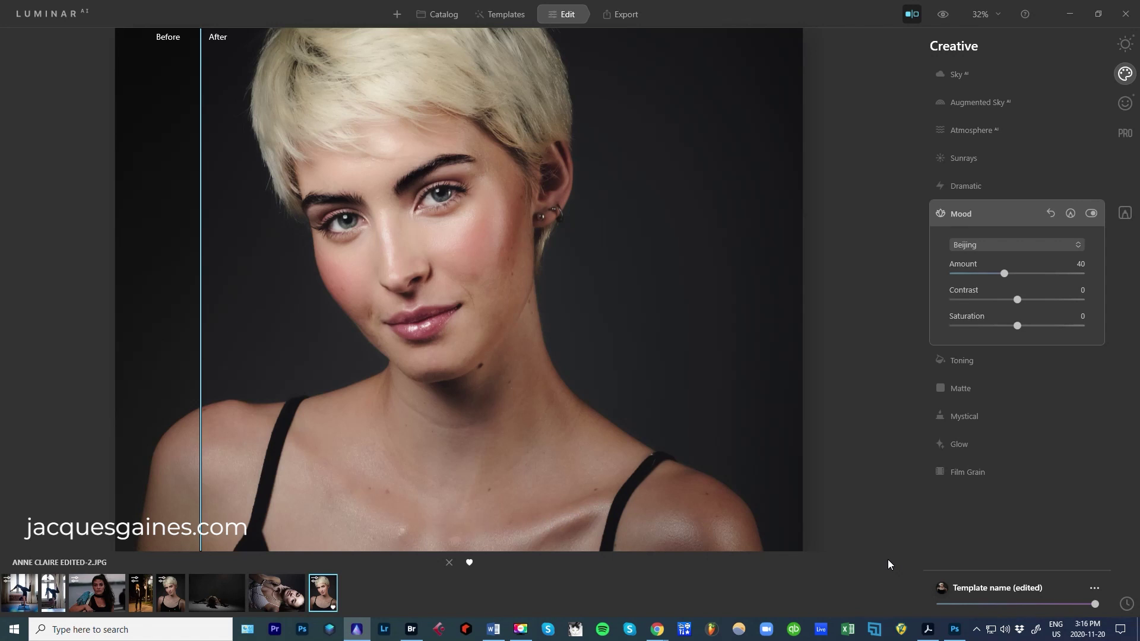
left_click_drag(203, 348, 169, 270)
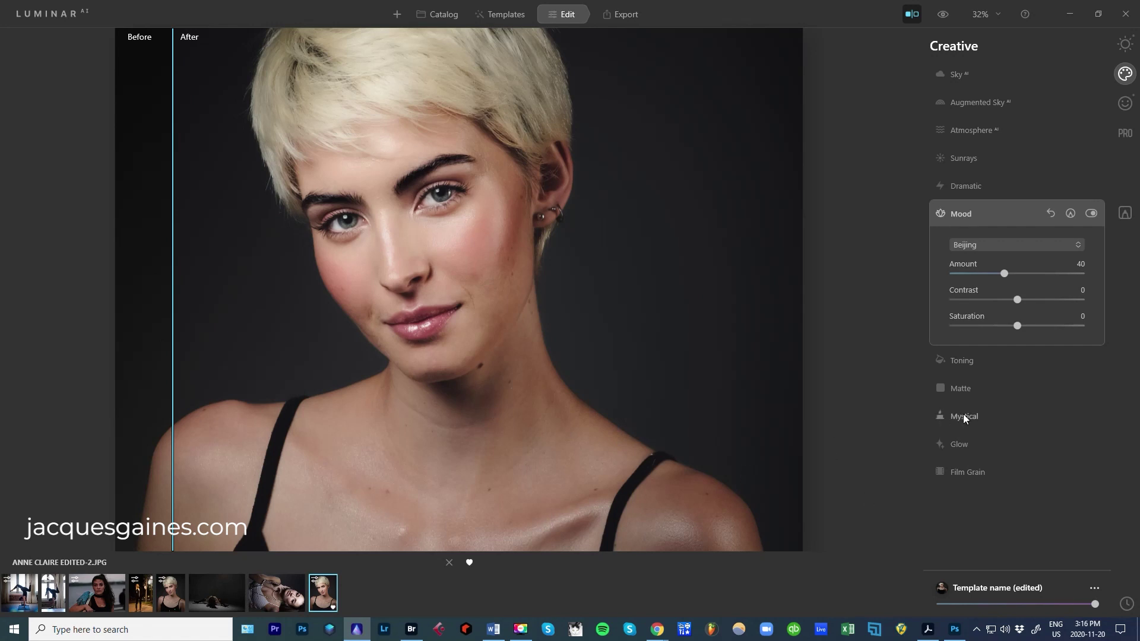
- Close the Mood settings and apply the Mystical effect with Amount 77
left_click(973, 212)
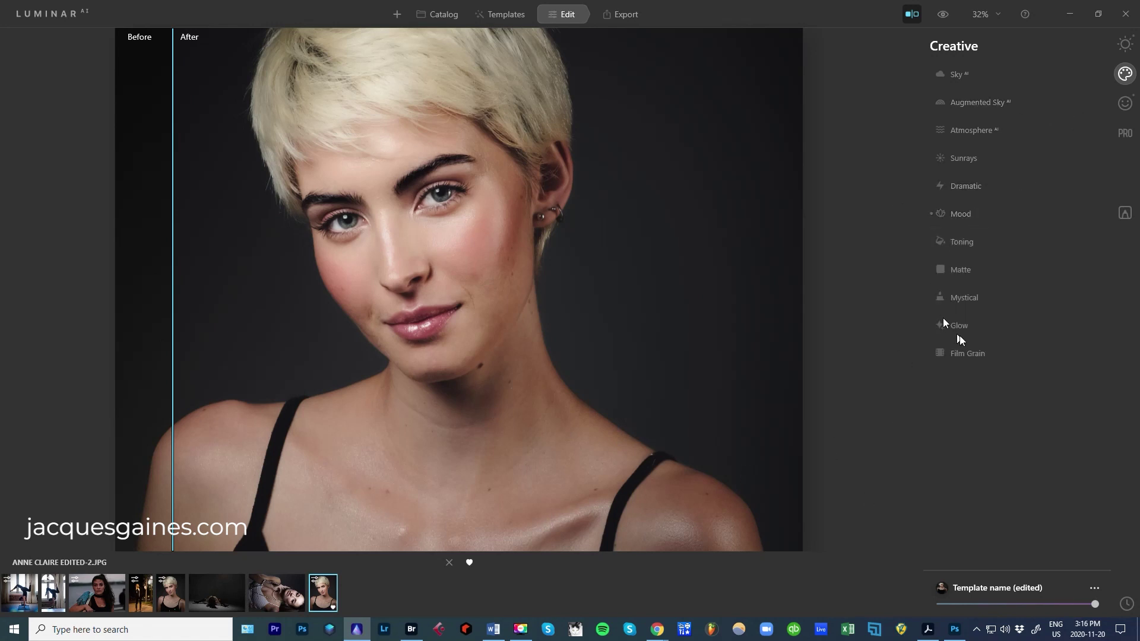
left_click(954, 297)
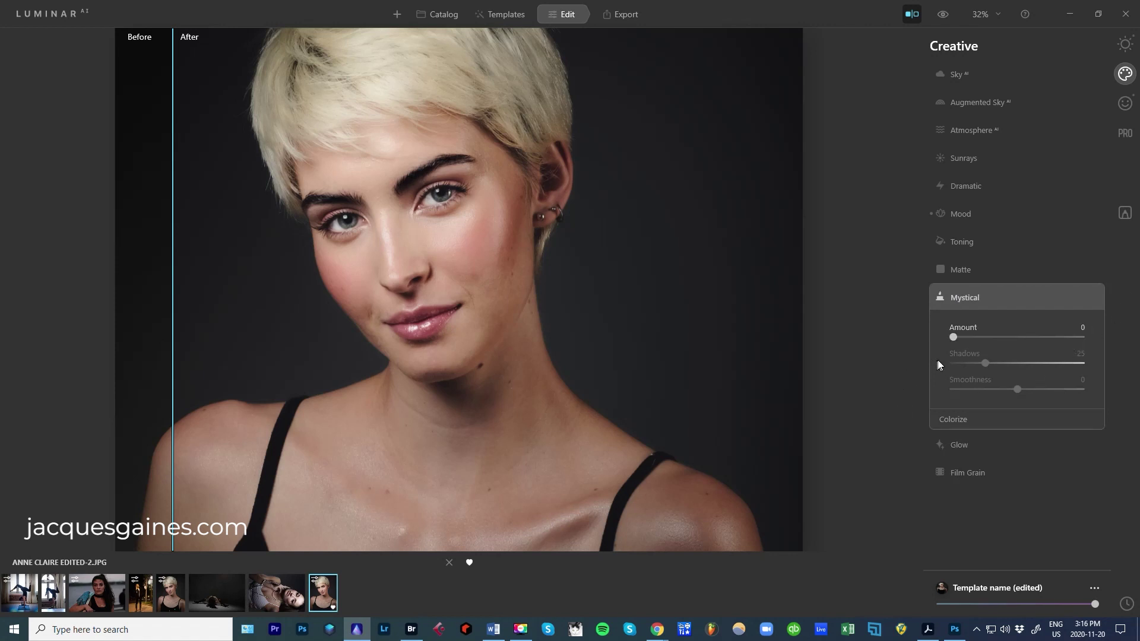
left_click_drag(954, 338, 1035, 335)
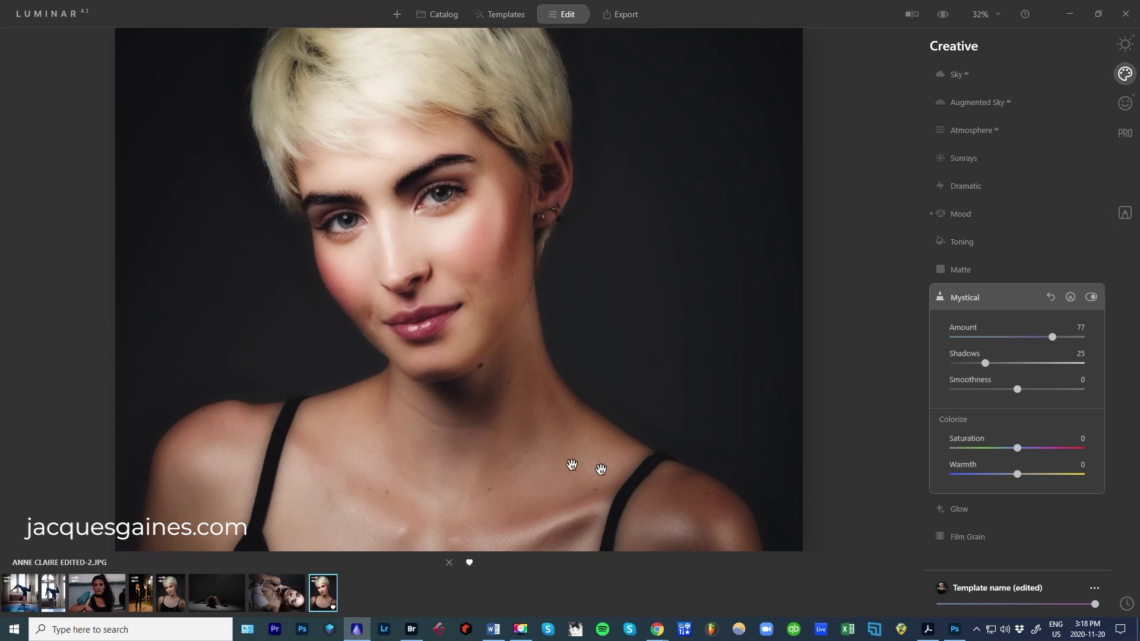
- Paint a Mystical mask over the neck, chest and shoulders with a brush of Radius 139, Softness 63 and Opacity 75
left_click(1070, 298)
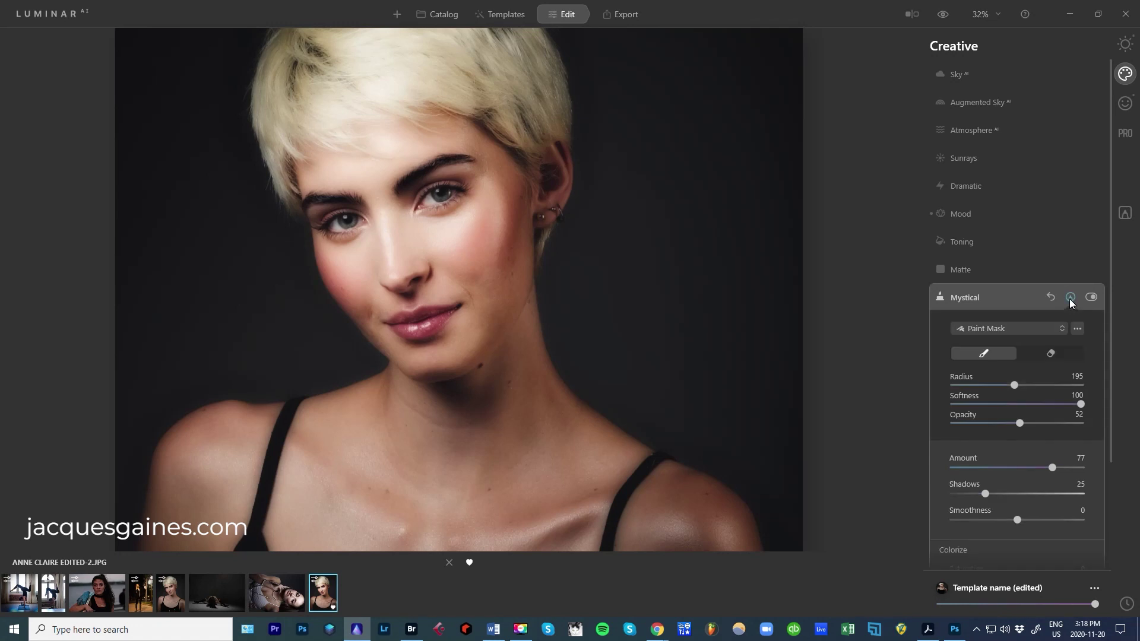
left_click(985, 332)
left_click(995, 348)
left_click_drag(1014, 385, 998, 384)
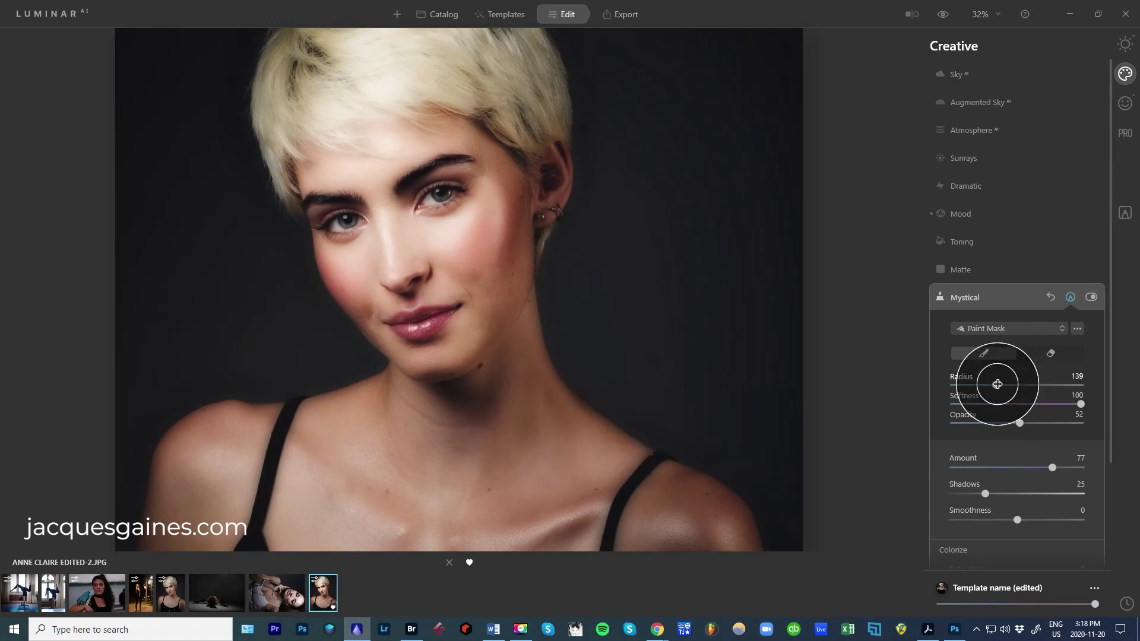
mouse_move(1079, 403)
left_mouse_down()
mouse_move(1034, 404)
mouse_move(1049, 423)
left_mouse_up()
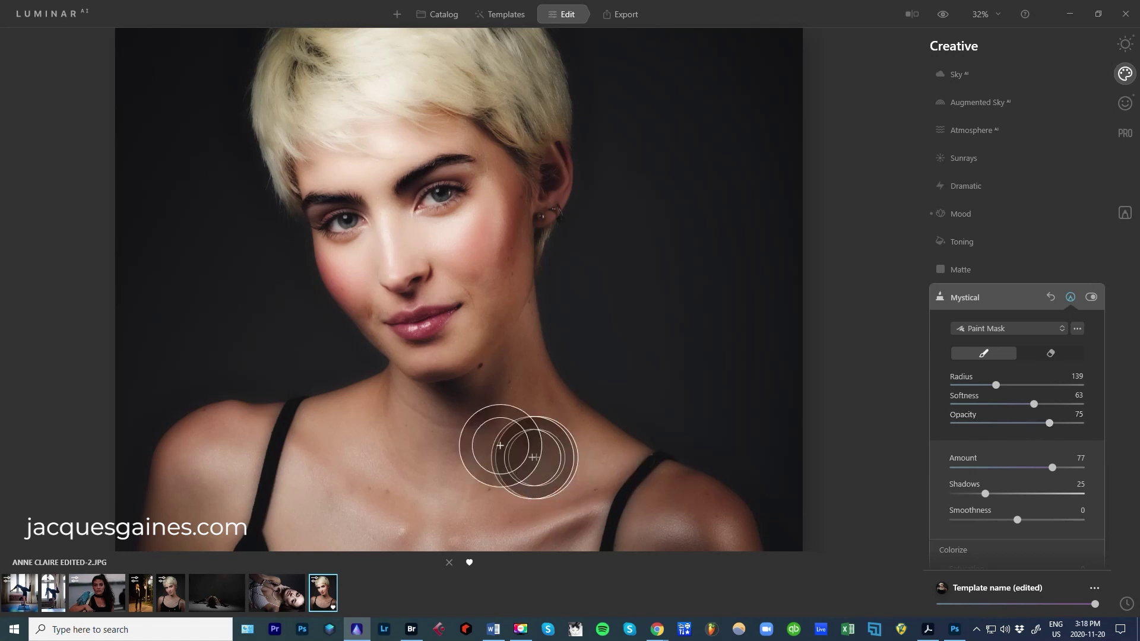
left_click_drag(487, 410, 542, 465)
mouse_move(537, 420)
left_mouse_down()
mouse_move(734, 532)
mouse_move(289, 510)
mouse_move(489, 498)
mouse_move(458, 466)
mouse_move(353, 424)
mouse_move(273, 421)
mouse_move(137, 452)
mouse_move(106, 488)
mouse_move(456, 485)
mouse_move(130, 544)
mouse_move(528, 521)
mouse_move(689, 523)
left_mouse_up()
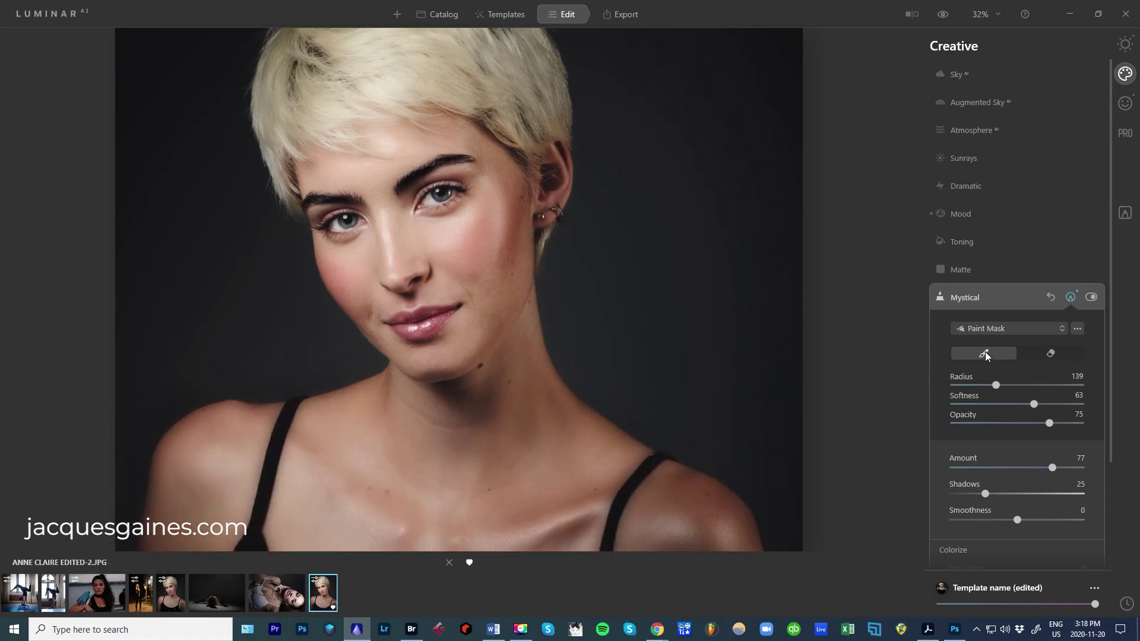
mouse_move(272, 479)
left_mouse_down()
mouse_move(642, 514)
mouse_move(542, 445)
mouse_move(713, 510)
left_mouse_up()
- Refine the Mystical mask by erasing from the neck across to the shoulder and repainting the effect over the chest
left_click(1047, 354)
mouse_move(513, 433)
left_mouse_down()
mouse_move(691, 523)
mouse_move(549, 444)
mouse_move(728, 505)
left_mouse_up()
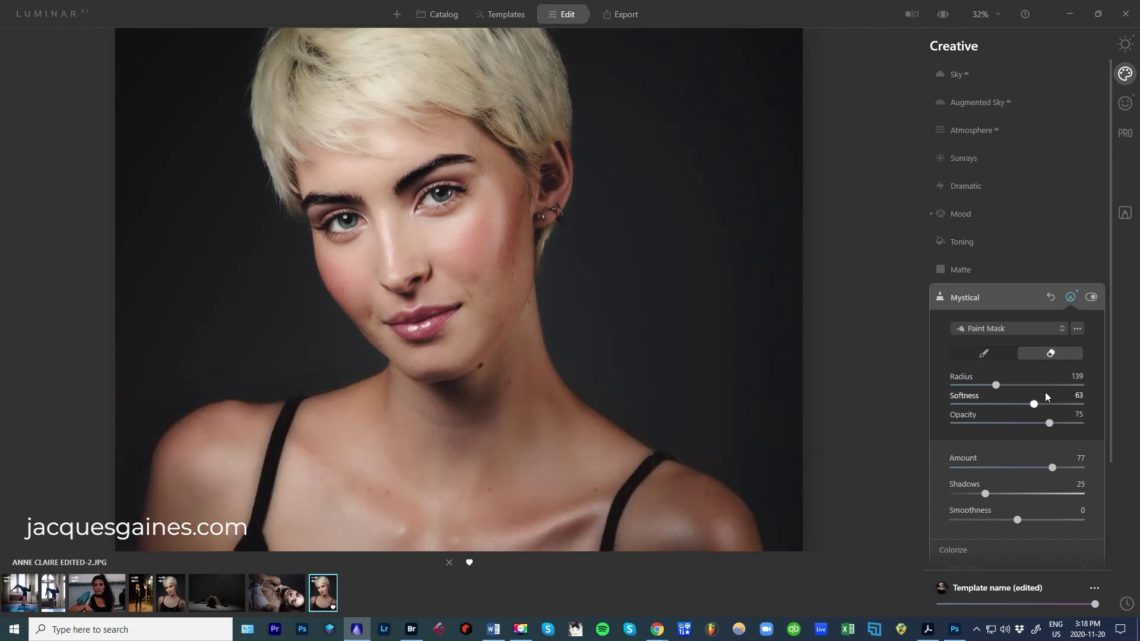
left_click(984, 353)
mouse_move(527, 483)
left_mouse_down()
mouse_move(534, 450)
mouse_move(506, 447)
mouse_move(590, 363)
mouse_move(665, 508)
mouse_move(622, 480)
mouse_move(734, 519)
mouse_move(411, 498)
mouse_move(468, 424)
mouse_move(533, 386)
mouse_move(473, 444)
mouse_move(437, 454)
mouse_move(279, 415)
mouse_move(285, 484)
mouse_move(146, 483)
mouse_move(395, 550)
mouse_move(642, 550)
mouse_move(517, 520)
mouse_move(767, 523)
mouse_move(675, 497)
mouse_move(690, 492)
mouse_move(740, 527)
mouse_move(591, 373)
mouse_move(688, 500)
left_mouse_up()
- Set the Mystical Amount to 96 and erase the mask from the background around both shoulders, closing the tool's settings
left_click_drag(1052, 467, 1076, 468)
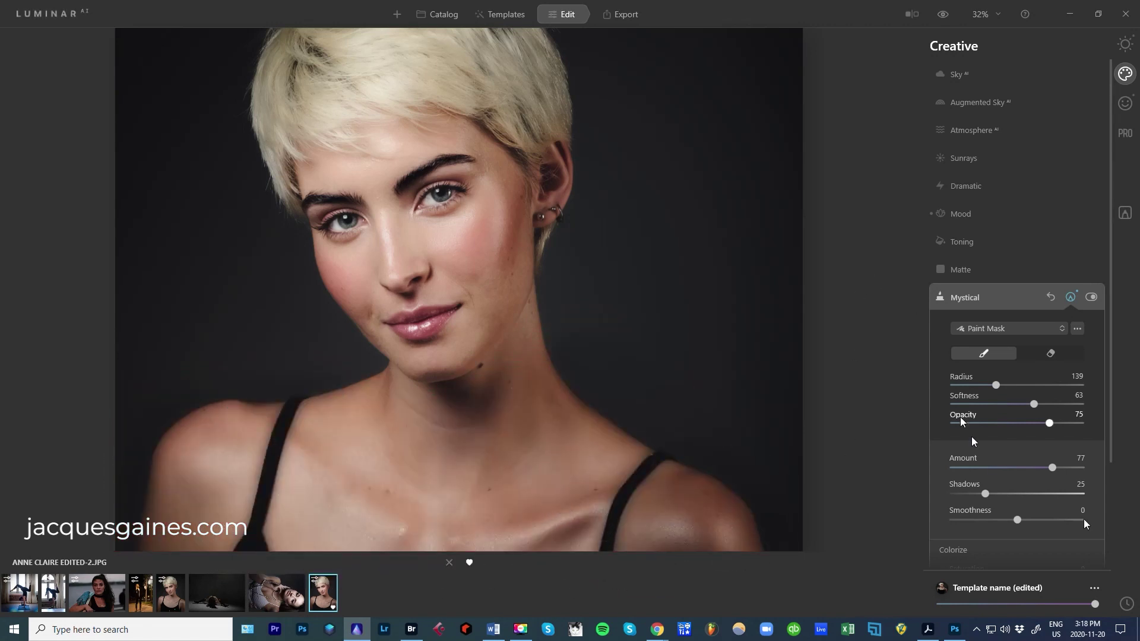
left_click(1053, 355)
mouse_move(596, 356)
left_mouse_down()
mouse_move(667, 402)
mouse_move(633, 386)
mouse_move(654, 400)
mouse_move(793, 490)
left_mouse_up()
mouse_move(148, 402)
left_mouse_down()
mouse_move(173, 377)
mouse_move(113, 469)
mouse_move(312, 369)
mouse_move(349, 368)
mouse_move(238, 367)
left_mouse_up()
mouse_move(648, 370)
left_mouse_down()
mouse_move(640, 412)
mouse_move(740, 458)
mouse_move(779, 522)
mouse_move(761, 503)
mouse_move(768, 531)
left_mouse_up()
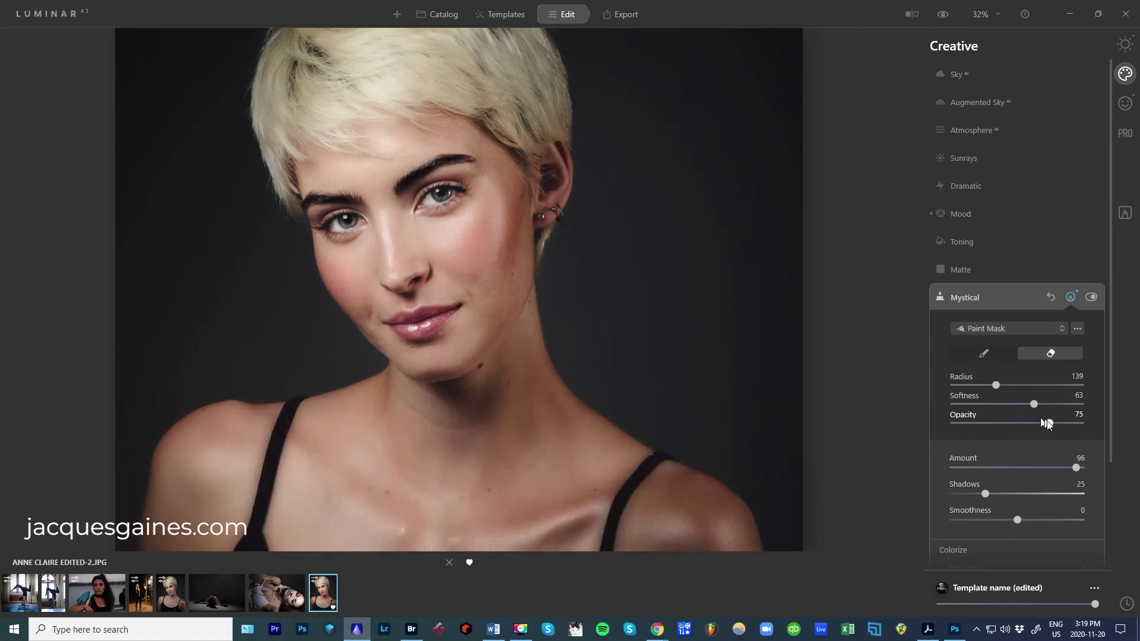
left_click(979, 297)
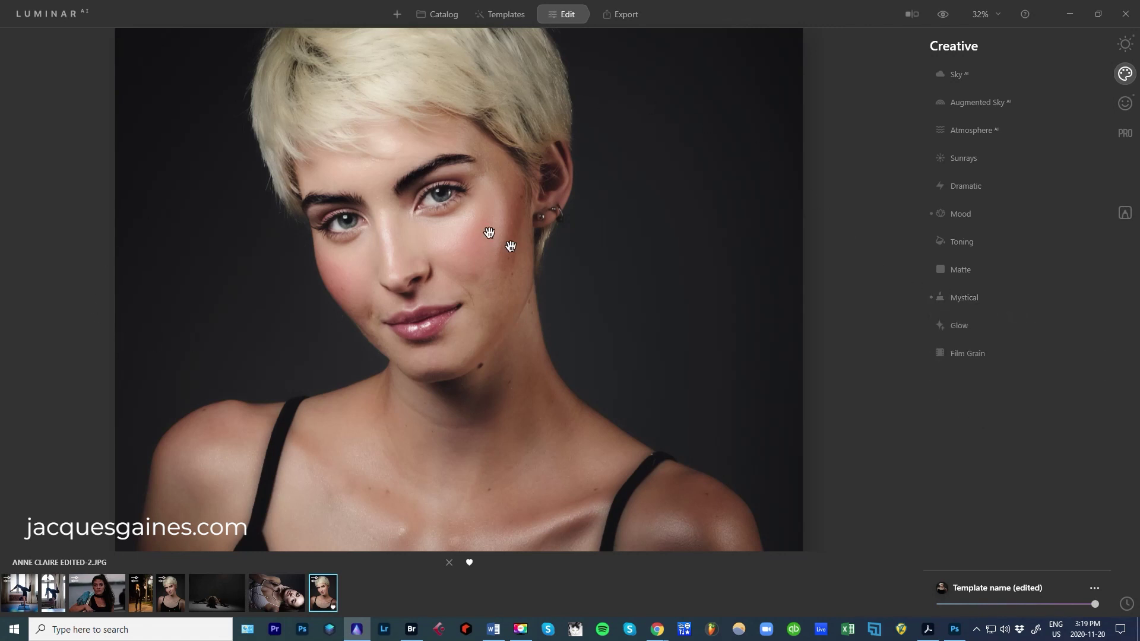
- Compare the whole edited portrait with the original in the before/after split view, sweeping the divider across it
scroll(444, 274, "down", 2)
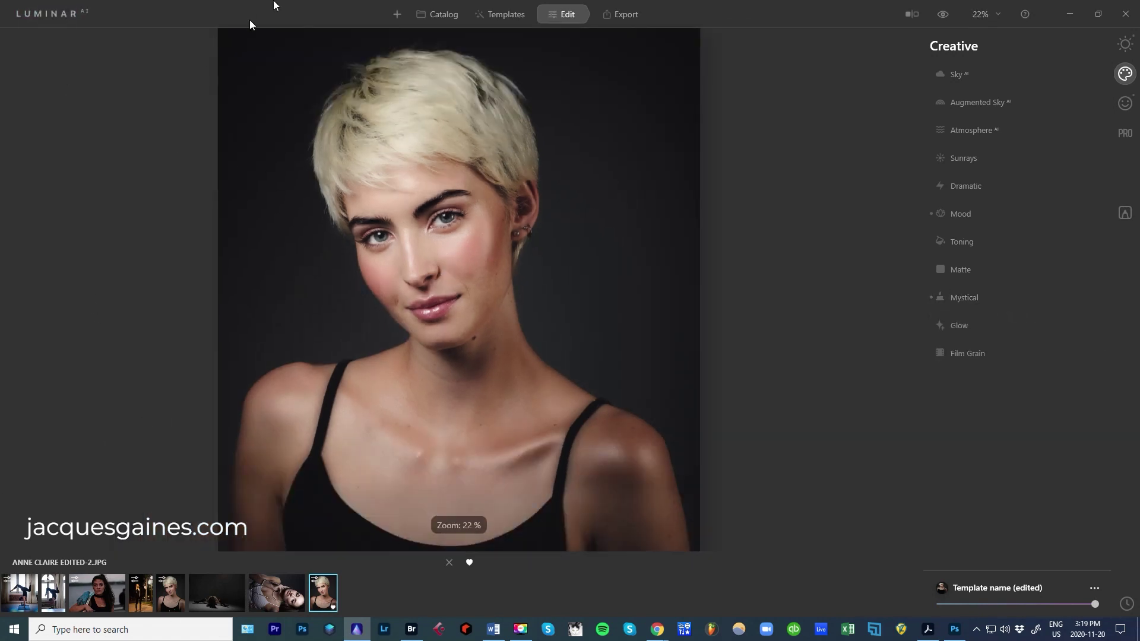
left_click(912, 13)
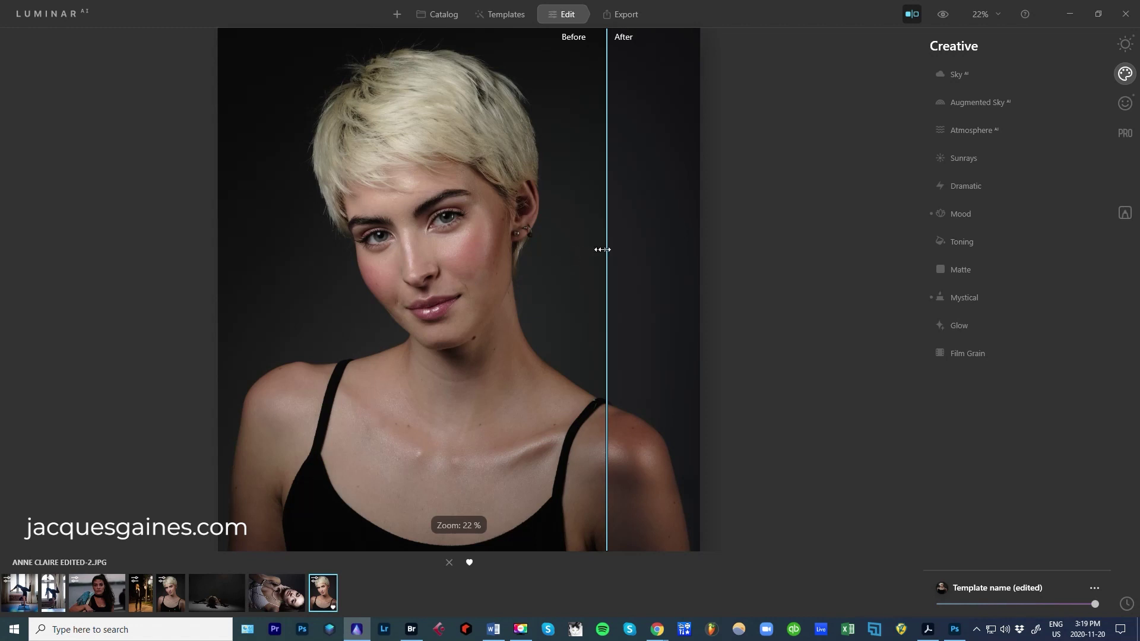
left_click_drag(605, 249, 108, 256)
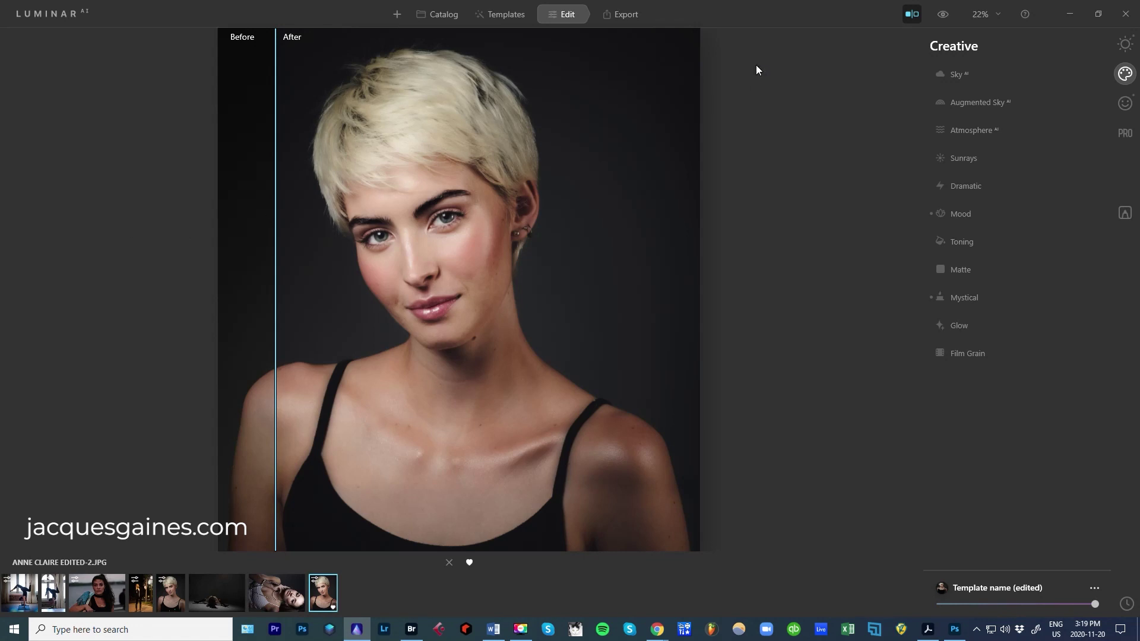
left_click(912, 15)
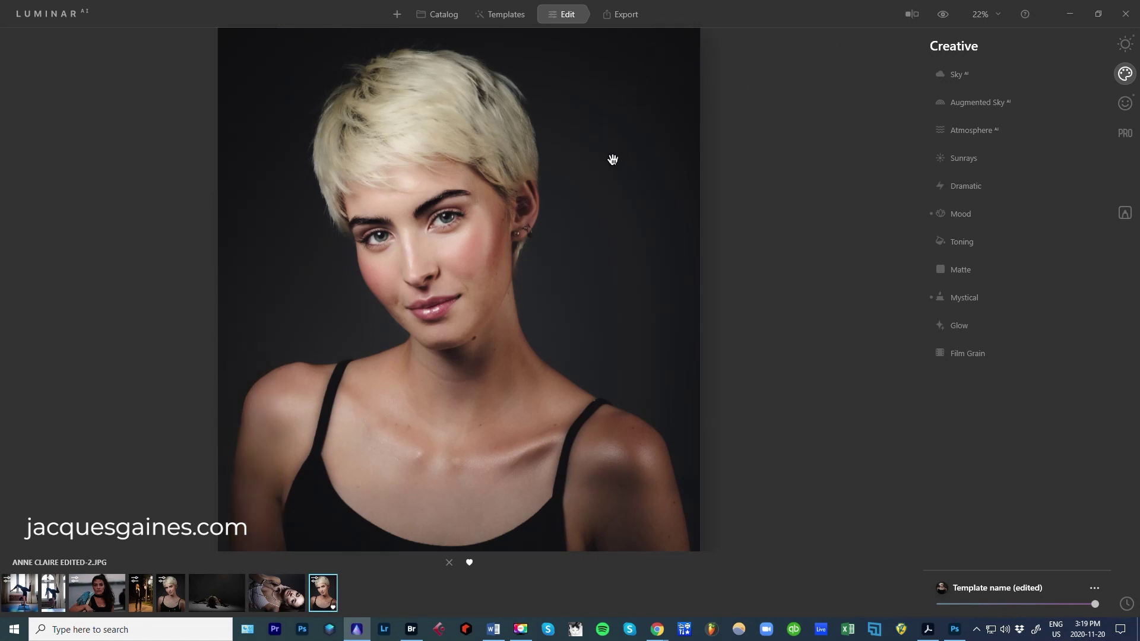